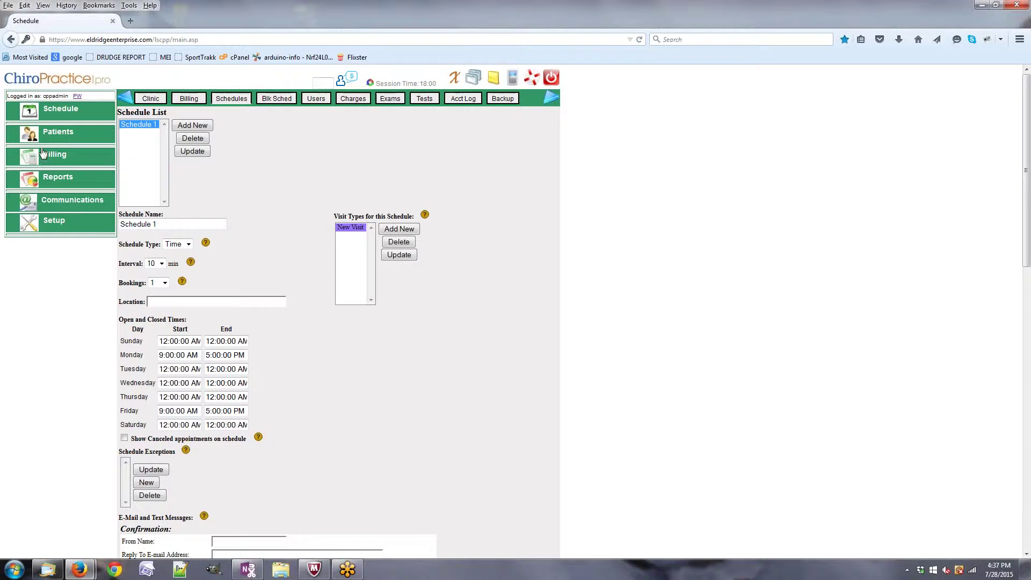
- Set Schedule 1's number of bookings to 2, keeping the Time schedule type and the 10-minute interval
click(187, 245)
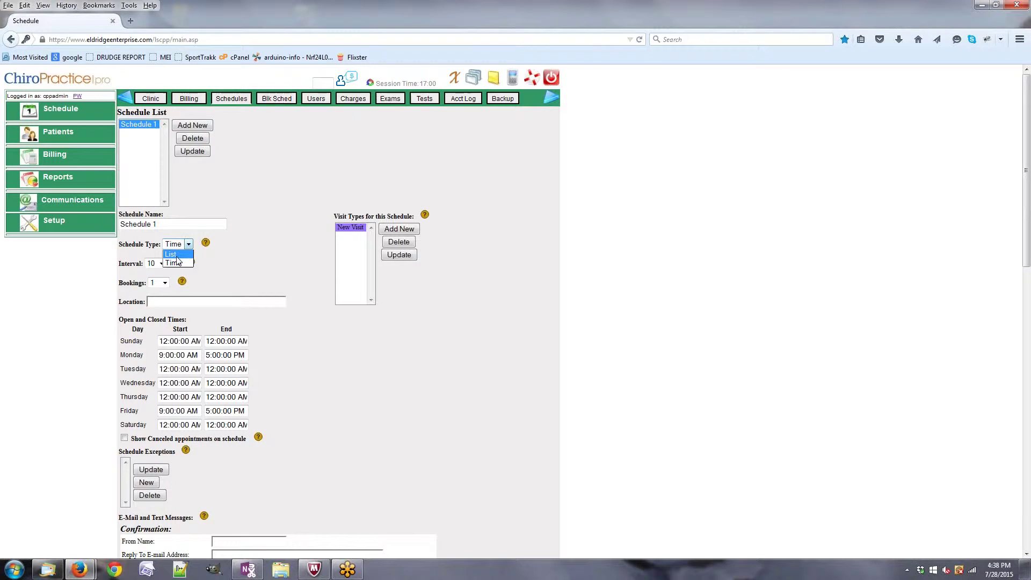
click(250, 260)
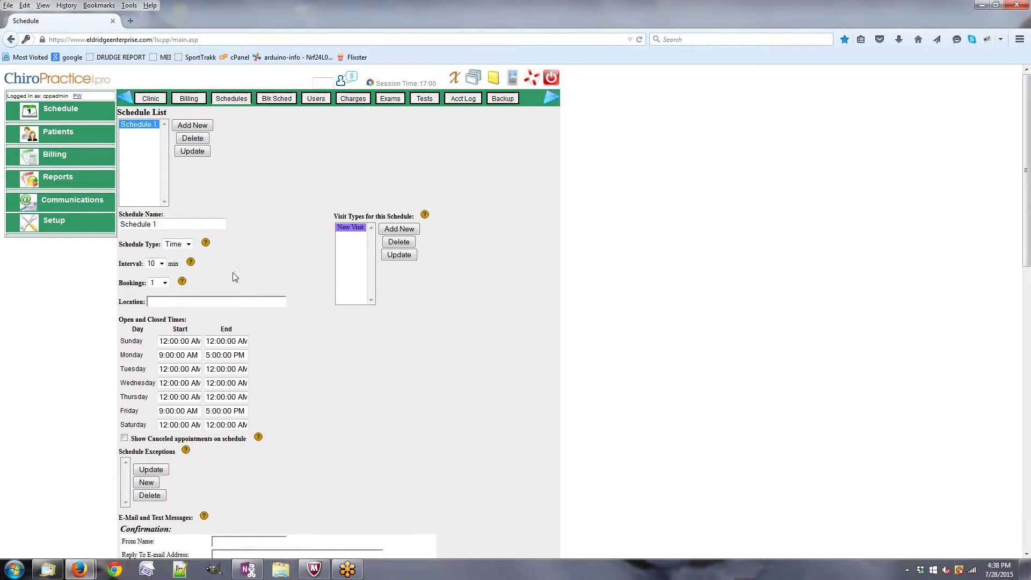
click(162, 264)
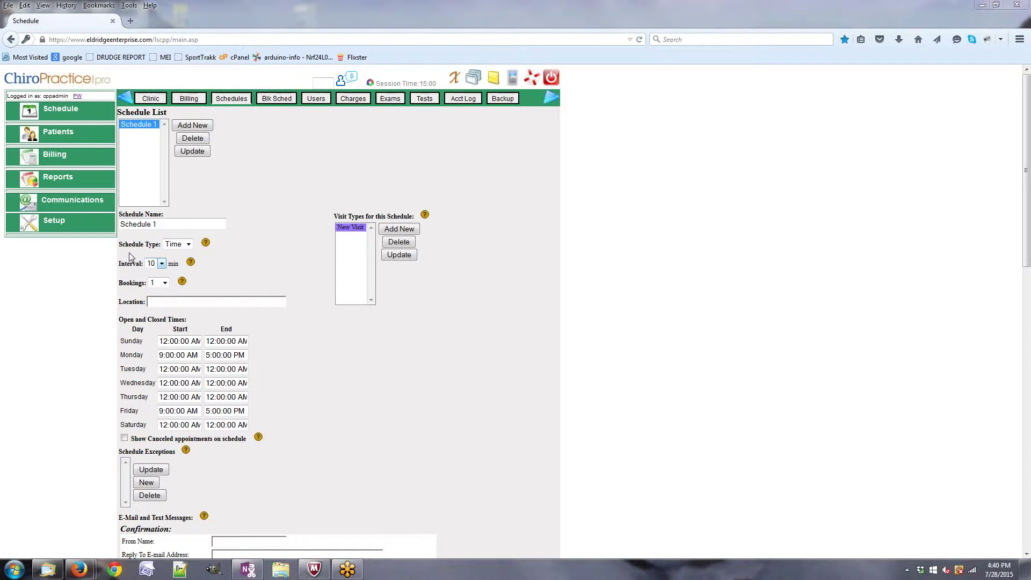
click(165, 283)
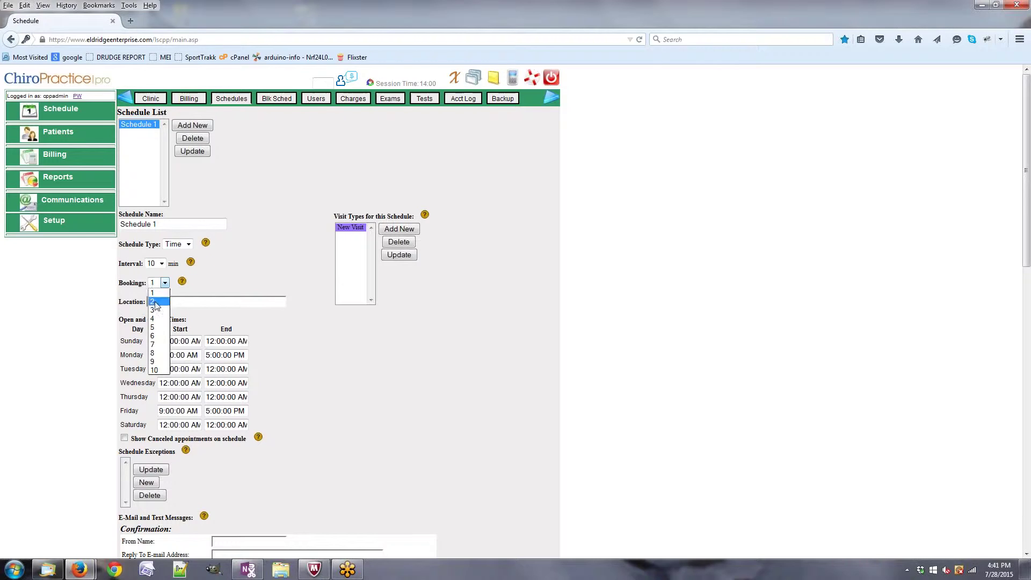
click(154, 301)
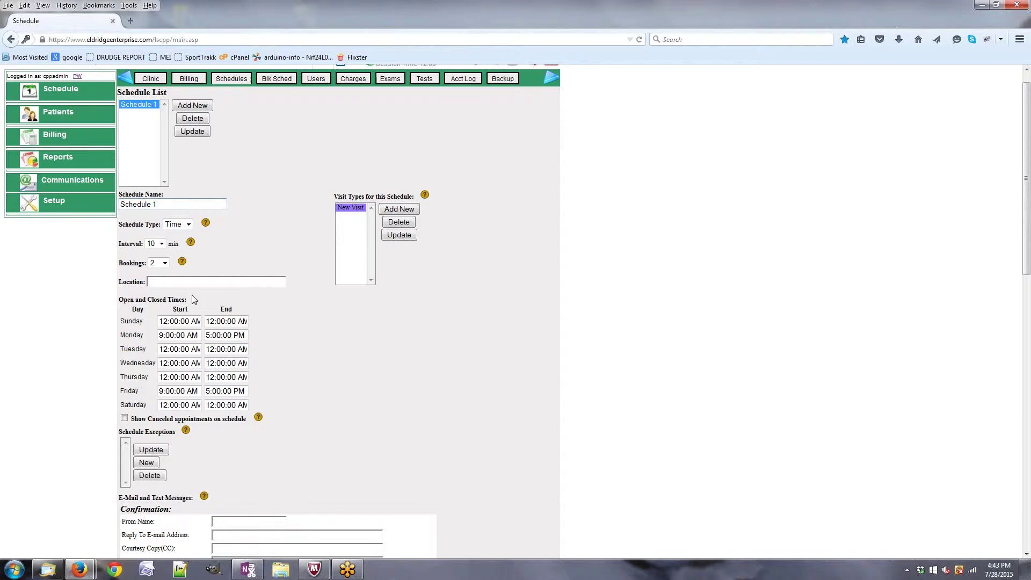
- Enter the comma-delimited locations "1,2,3," in the main clinic details of the clinic setup
scroll(191, 294, up, 1)
click(154, 99)
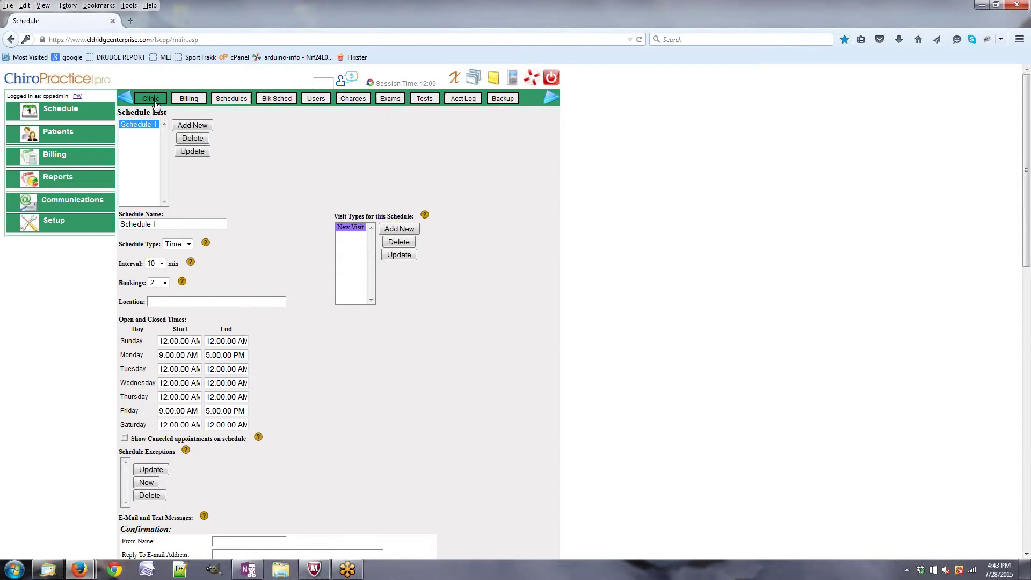
scroll(188, 247, down, 1)
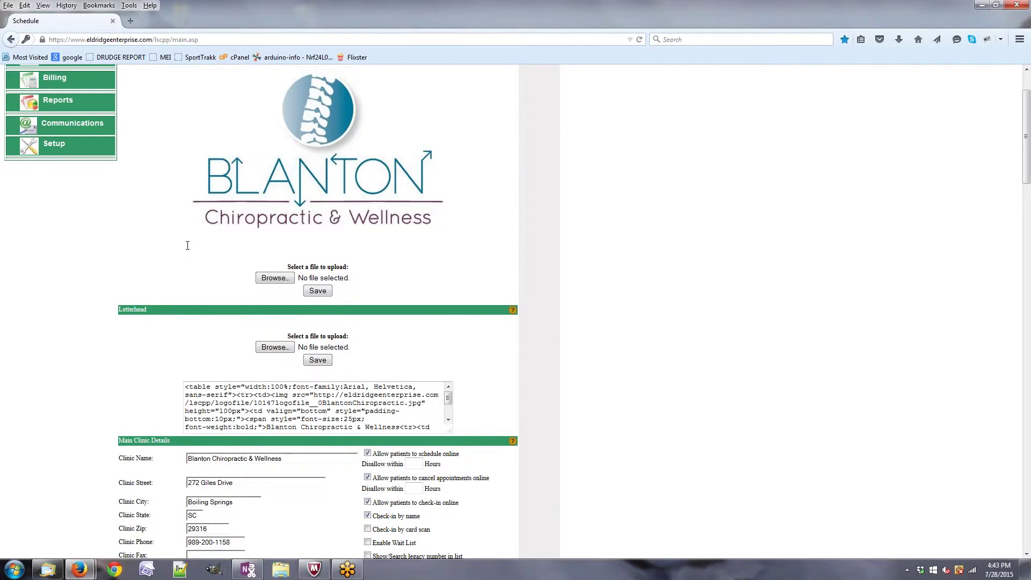
scroll(255, 421, down, 2)
scroll(255, 422, down, 2)
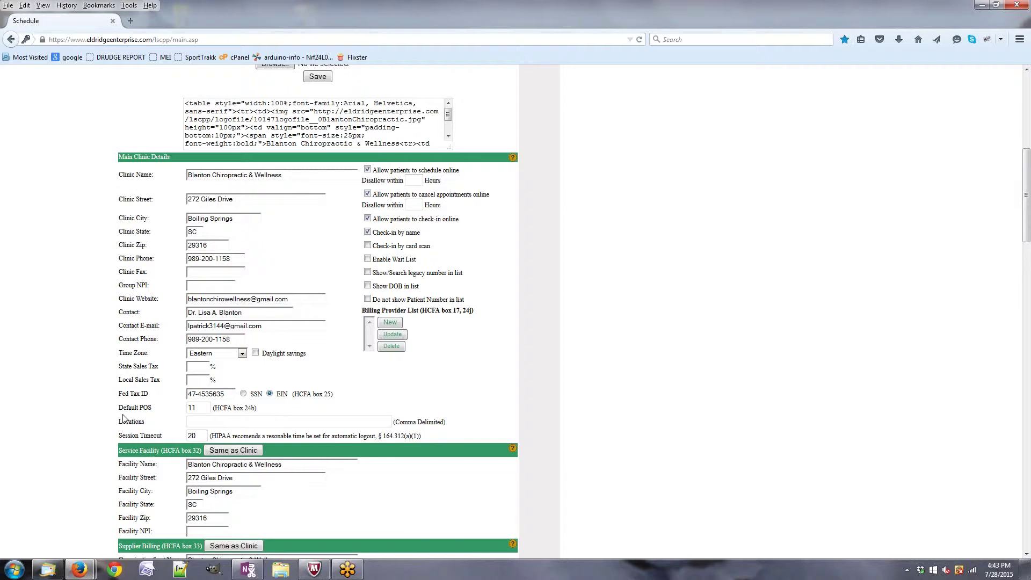
drag(119, 150, 190, 416)
click(202, 417)
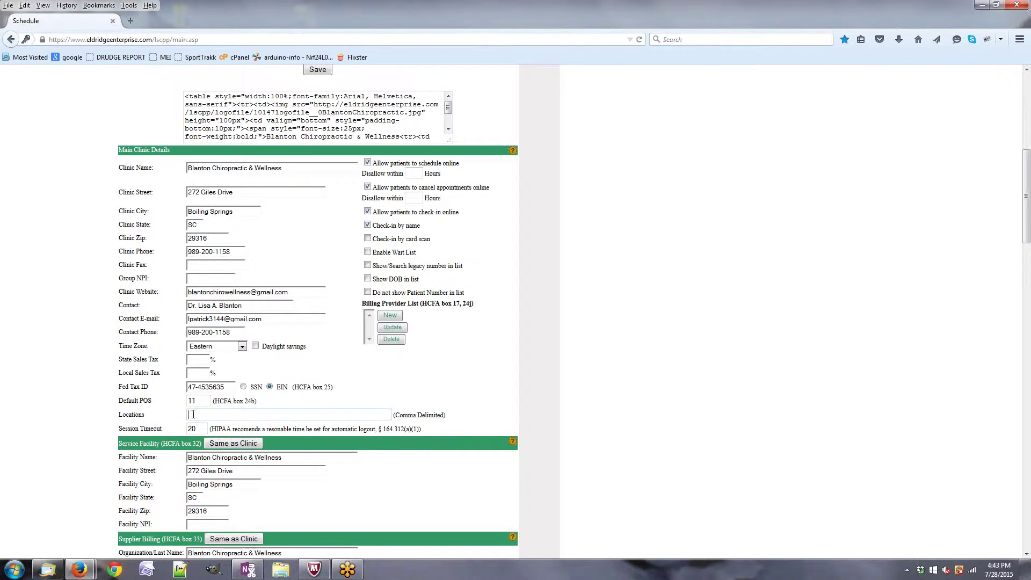
text(1,2,3,)
- Return to the schedules setup and set Schedule 1's location to 1
scroll(192, 413, up, 10)
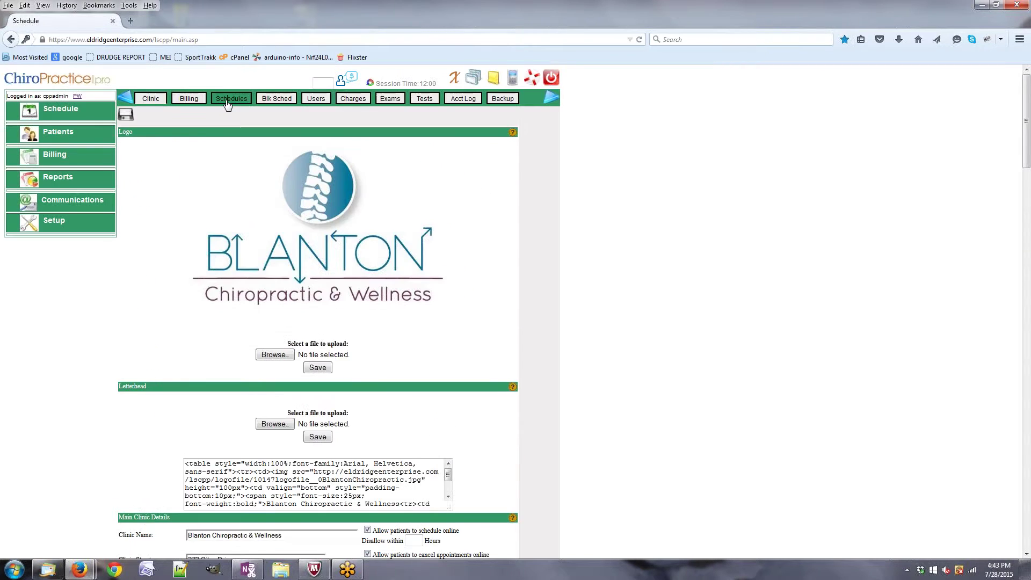
click(231, 98)
click(211, 297)
text(1)
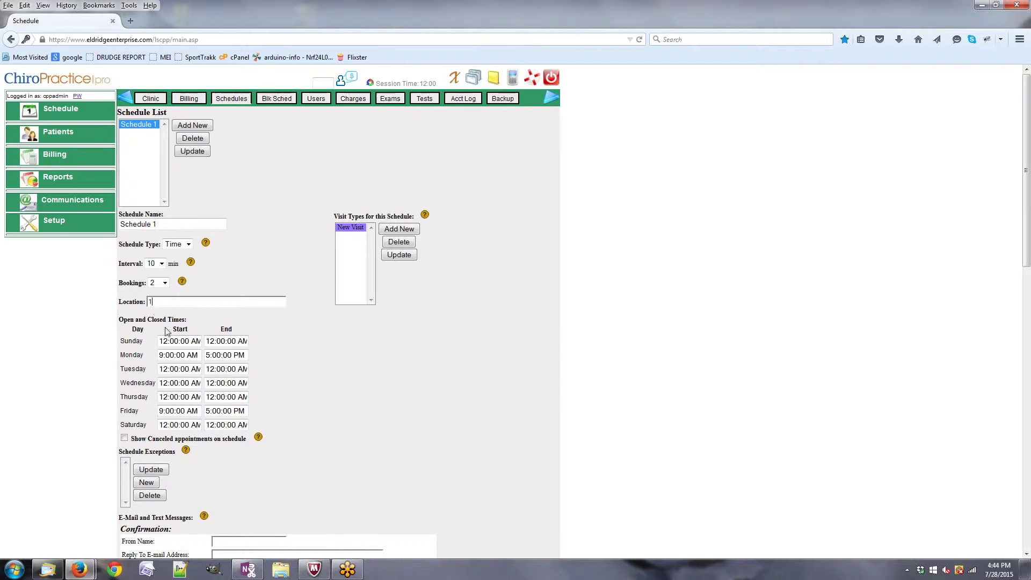
- Try hour 3 for Sunday's start time, but settle on 12:00 AM
scroll(171, 289, down, 2)
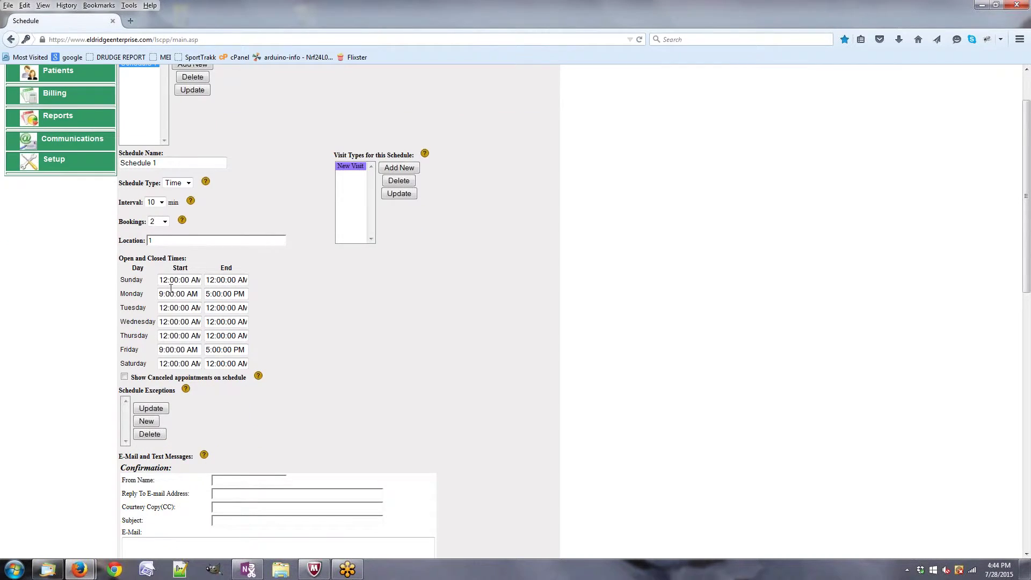
click(166, 280)
click(246, 283)
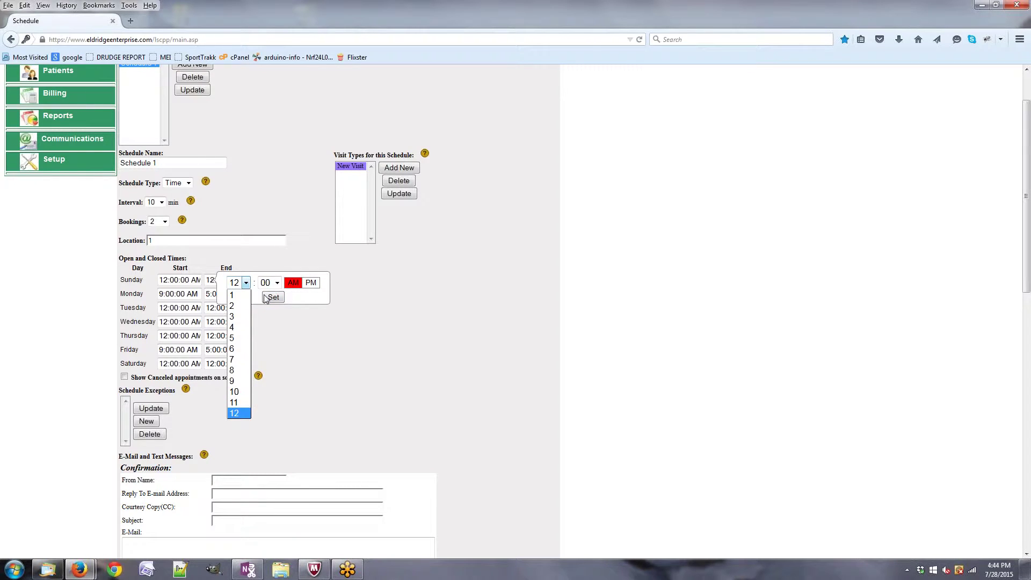
click(236, 316)
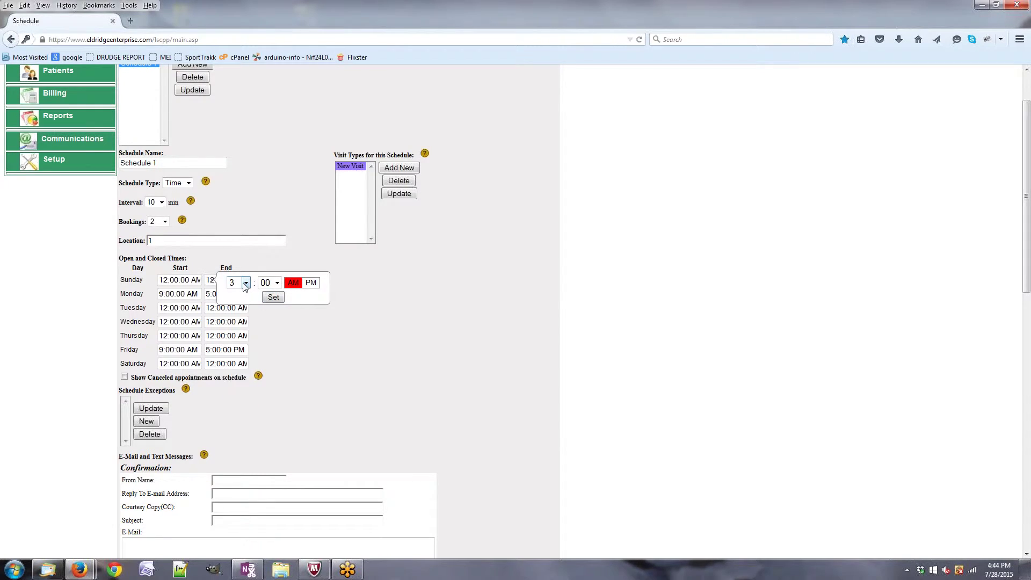
click(246, 282)
click(268, 298)
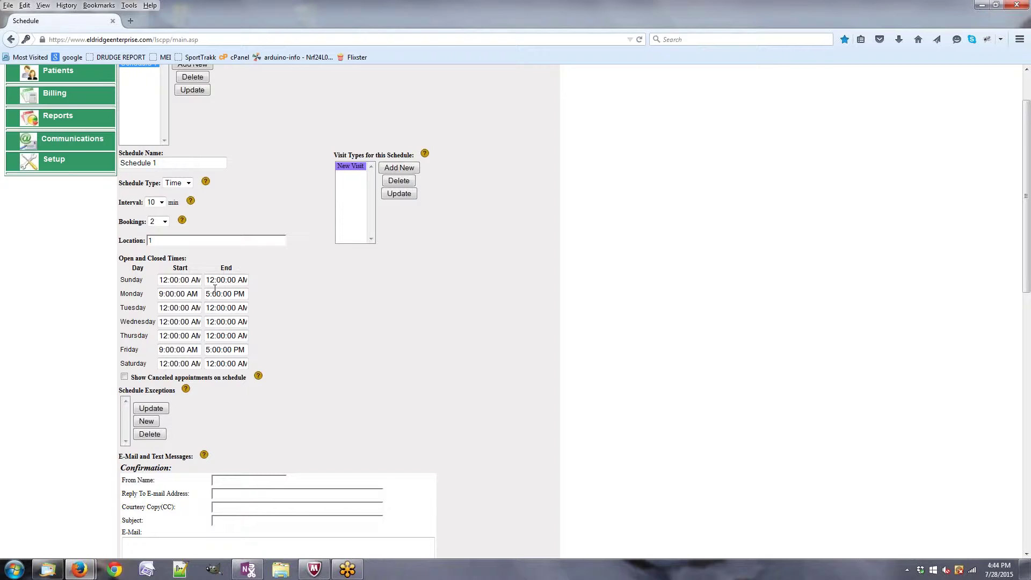
- Set Sunday's start time to 12:00 PM and restore it to 12:00 AM
click(190, 281)
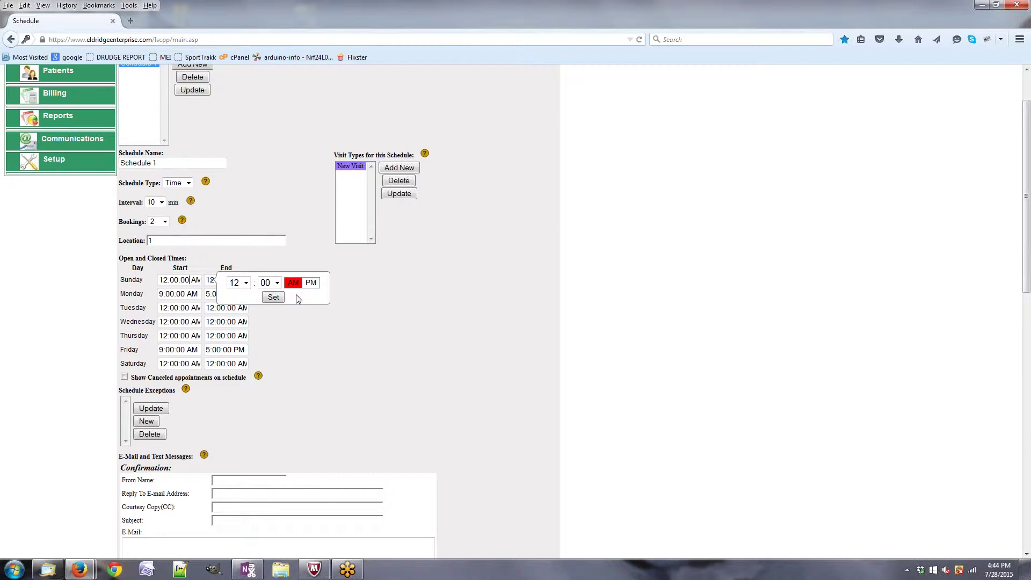
click(310, 283)
click(273, 296)
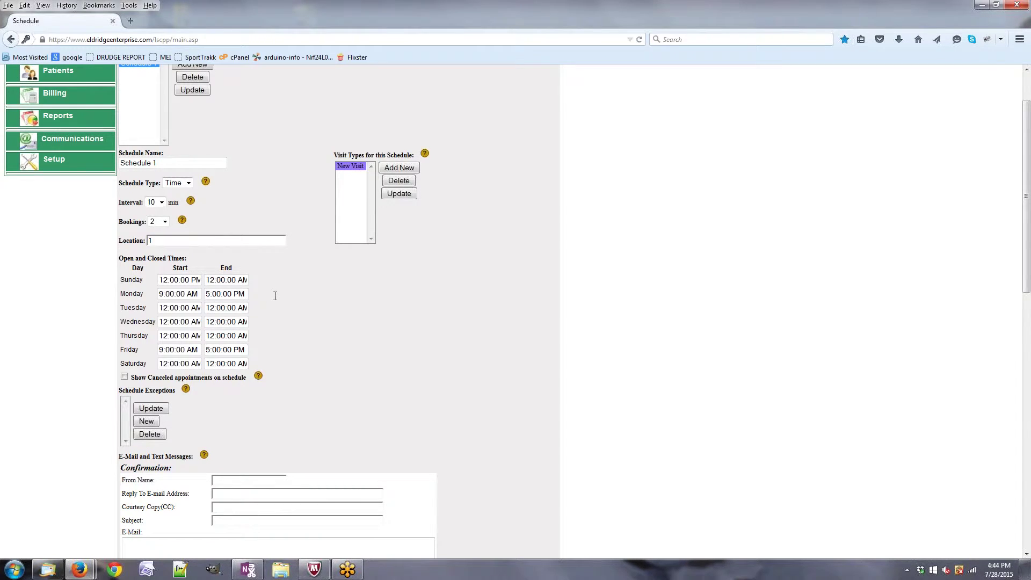
click(178, 280)
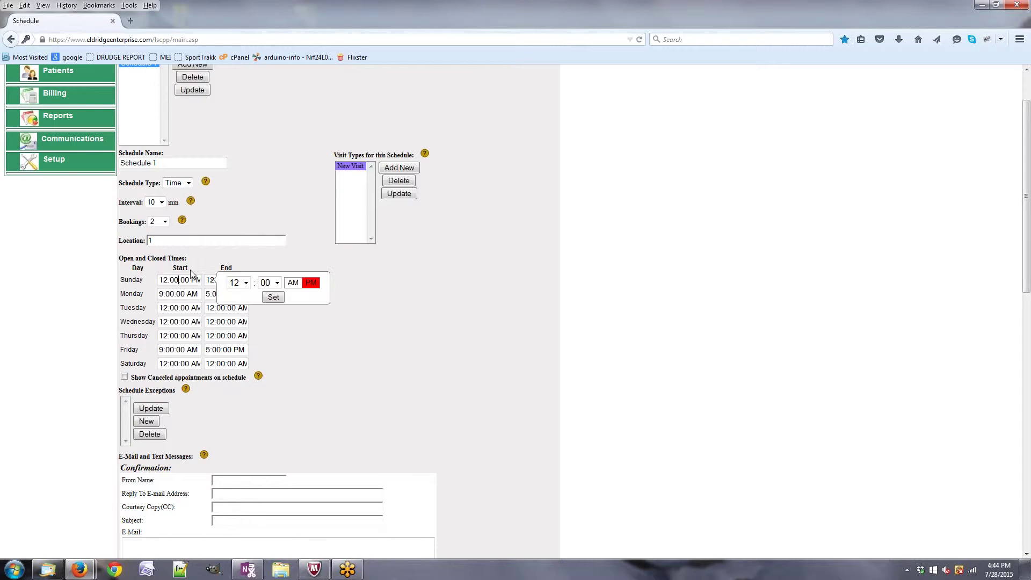
click(273, 297)
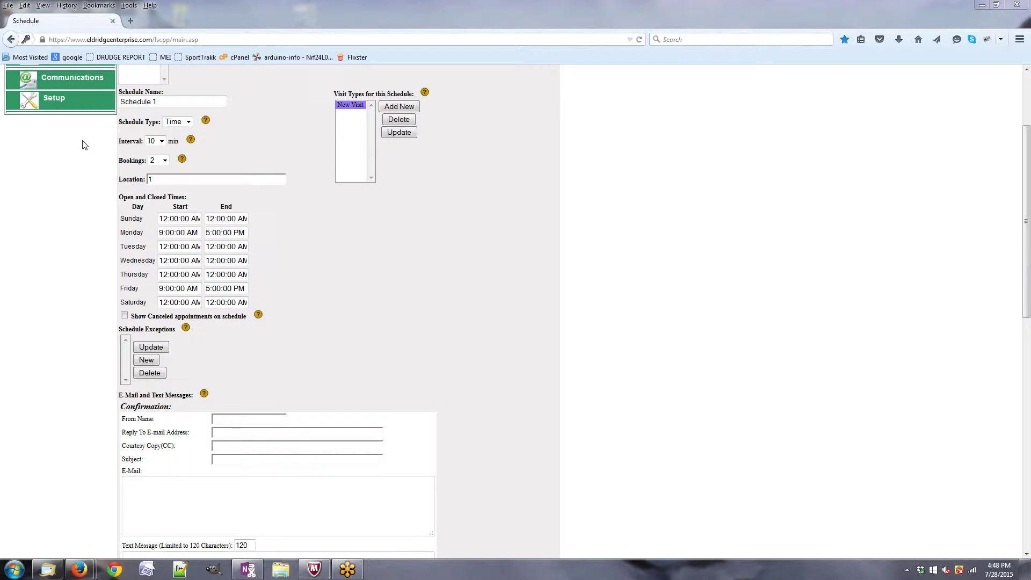
- Add a new schedule exception to Schedule 1 and name it Thanksgiving
click(149, 362)
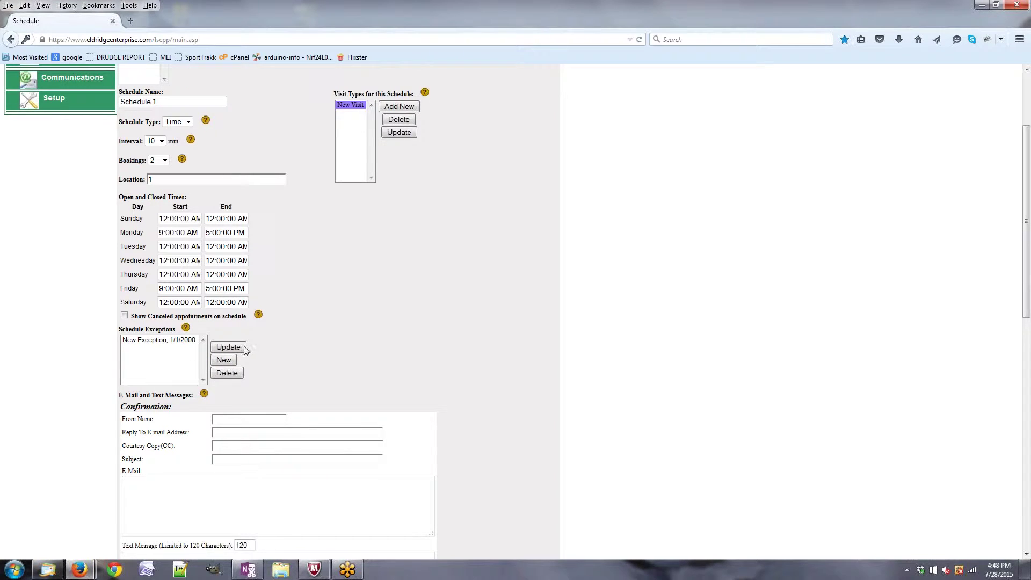
click(139, 340)
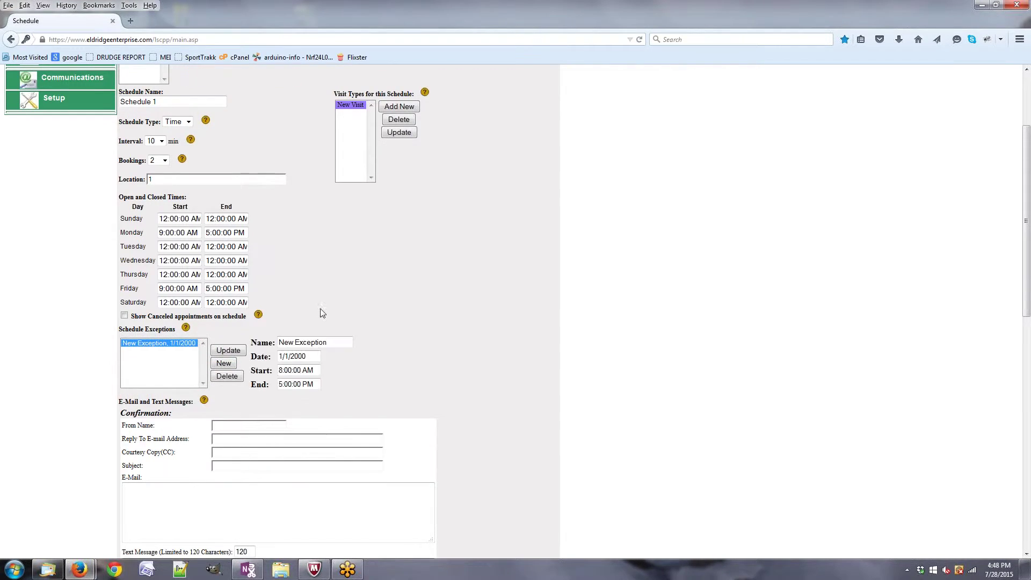
drag(332, 343, 263, 342)
text(Thanksgiving)
- Set the Thanksgiving exception's date to 11/27/2015
click(299, 356)
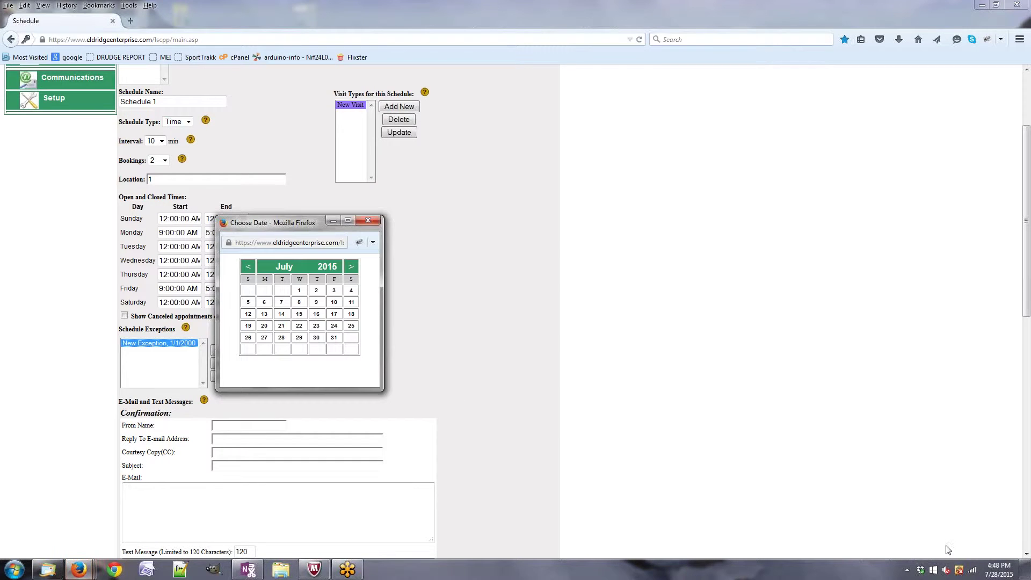
click(352, 267)
double_click(351, 267)
click(352, 266)
click(333, 325)
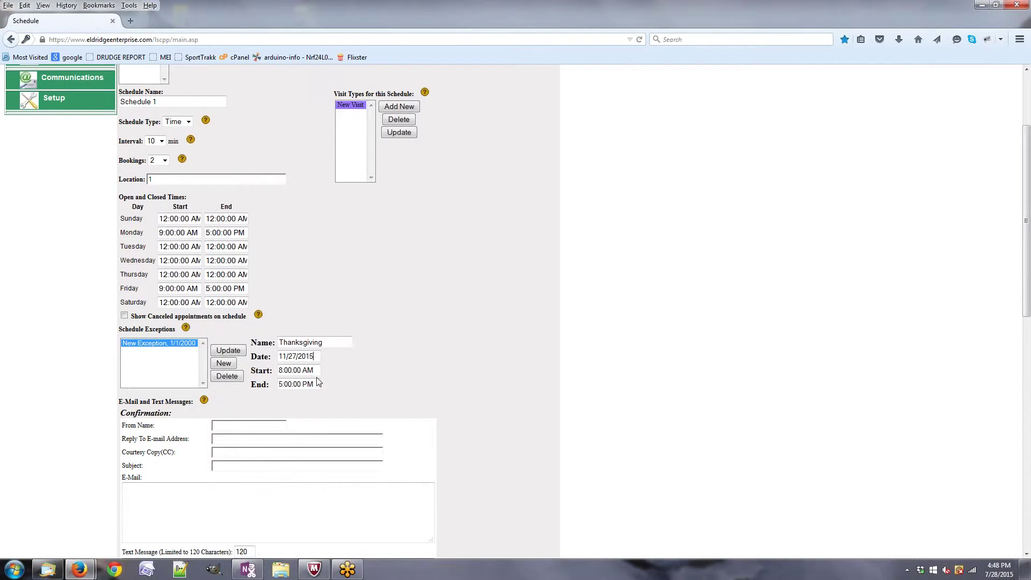
- Set the Thanksgiving exception's end time to 8:00 AM and save the exception
click(280, 385)
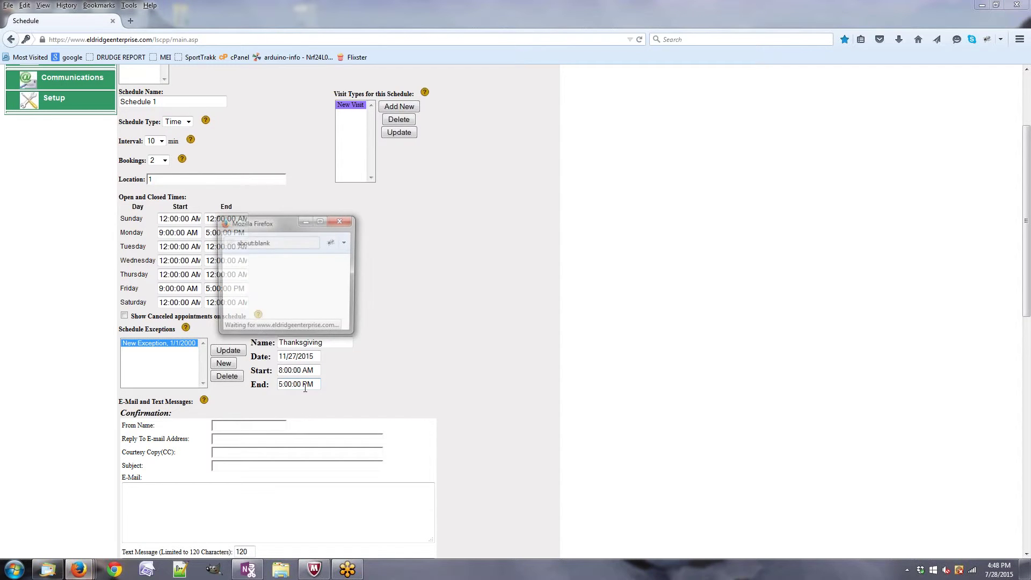
click(249, 264)
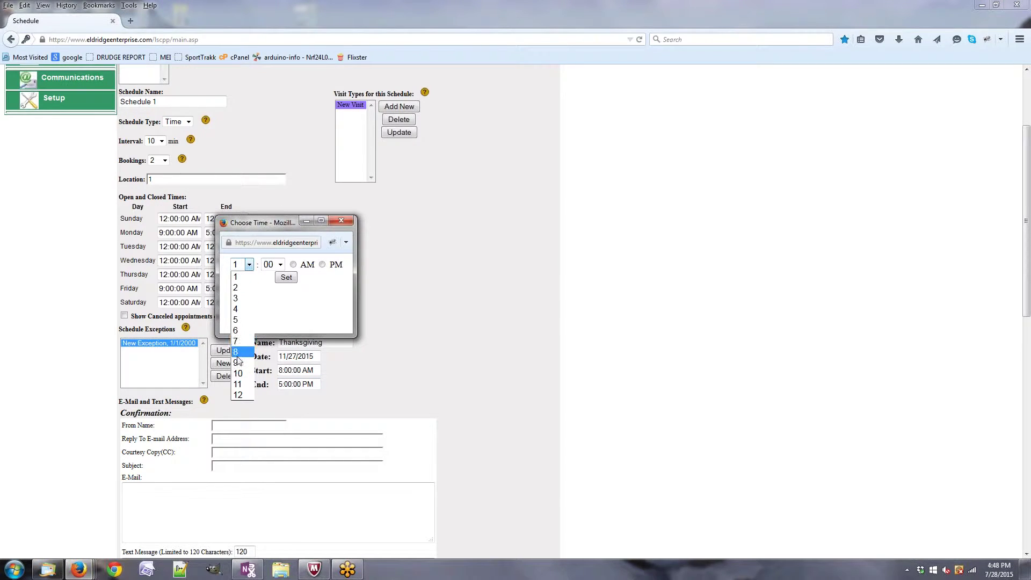
click(240, 354)
click(294, 264)
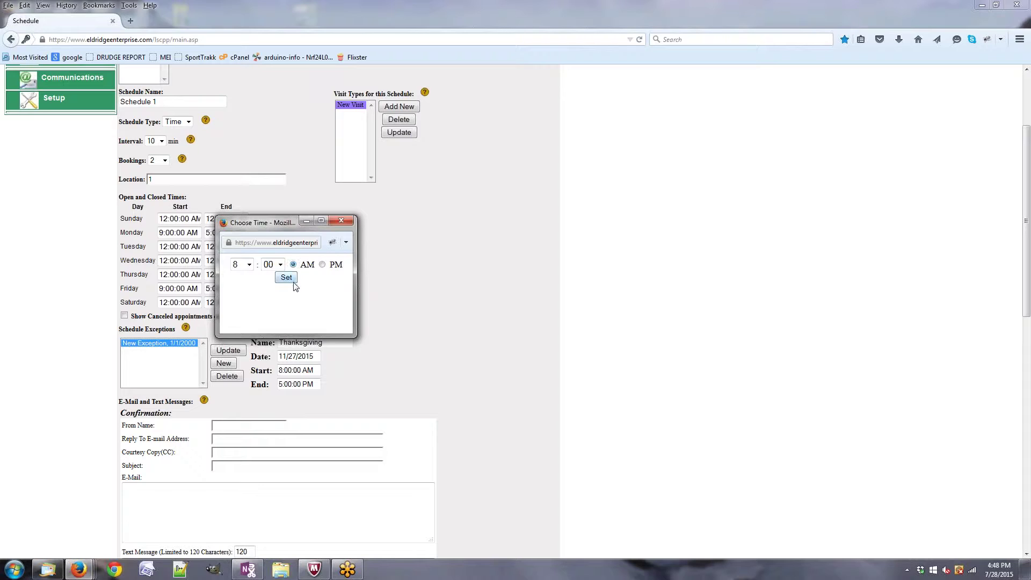
click(286, 277)
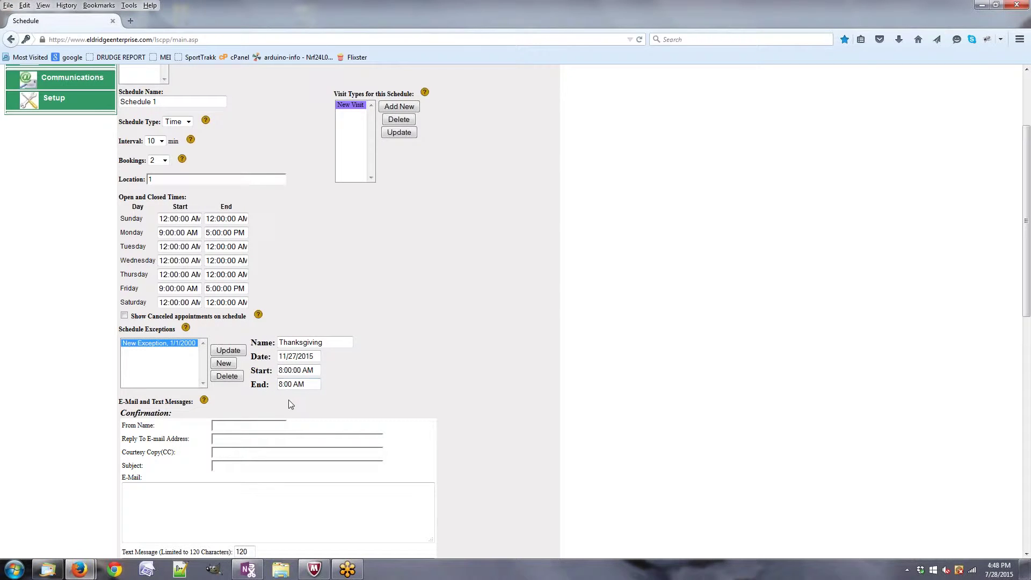
click(228, 350)
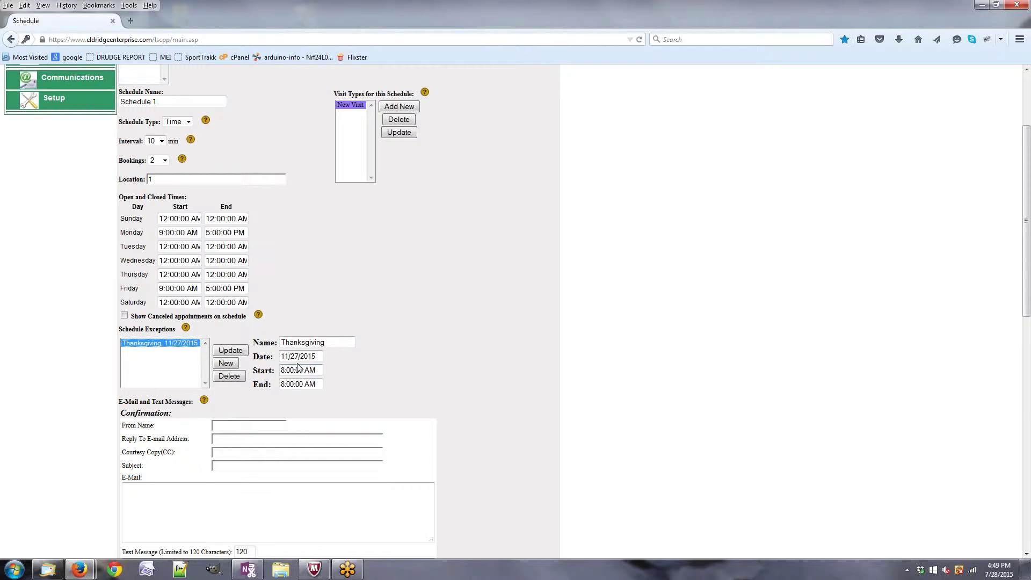
- Add a second schedule exception and name it Wed Thanksgiving
click(226, 363)
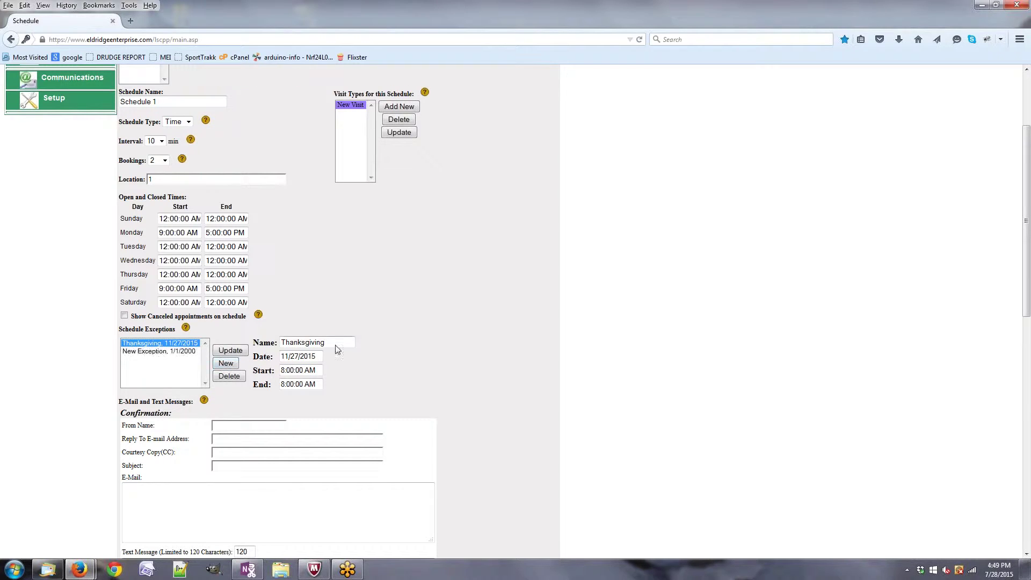
click(179, 351)
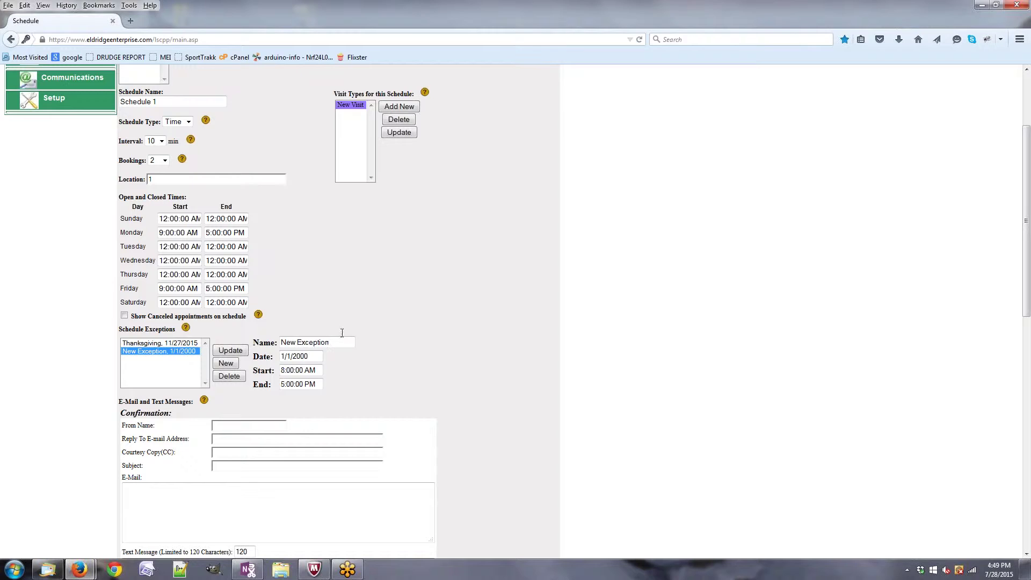
drag(330, 342, 244, 350)
text(Wed Thanksgiving)
- Set the Wed Thanksgiving exception's date to 11/25/2015
click(311, 358)
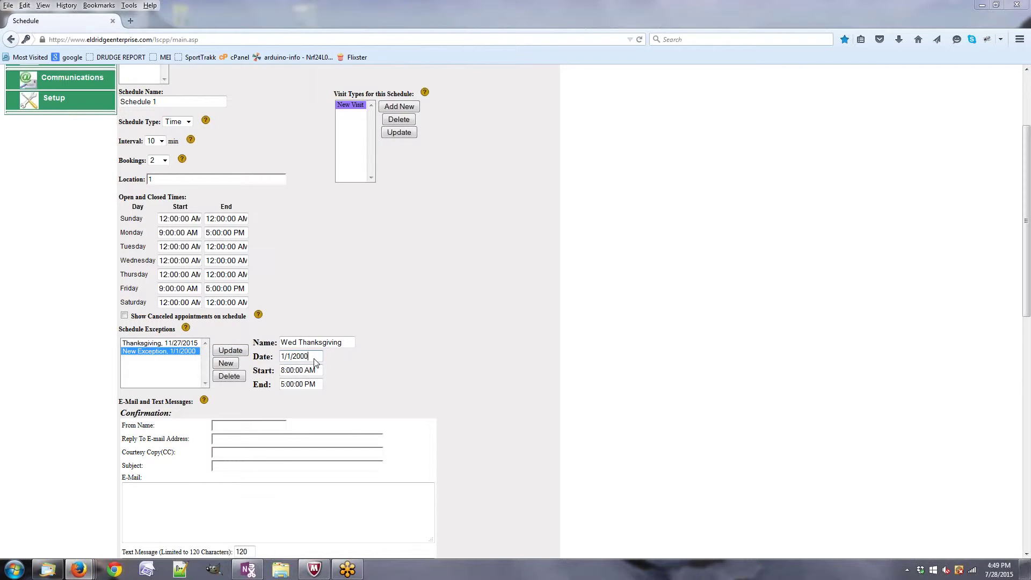
click(351, 267)
click(351, 266)
click(351, 266)
click(351, 267)
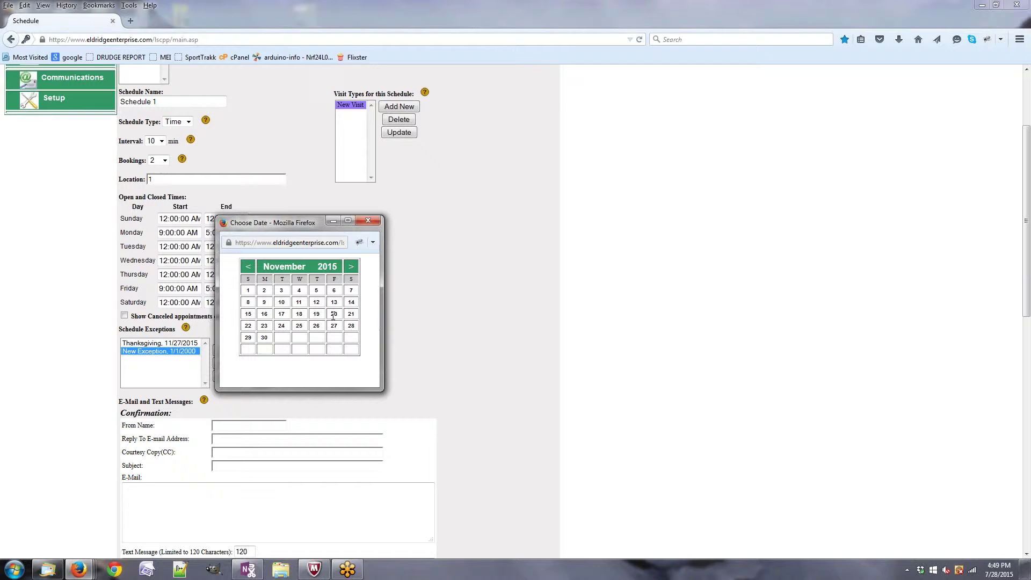
click(299, 326)
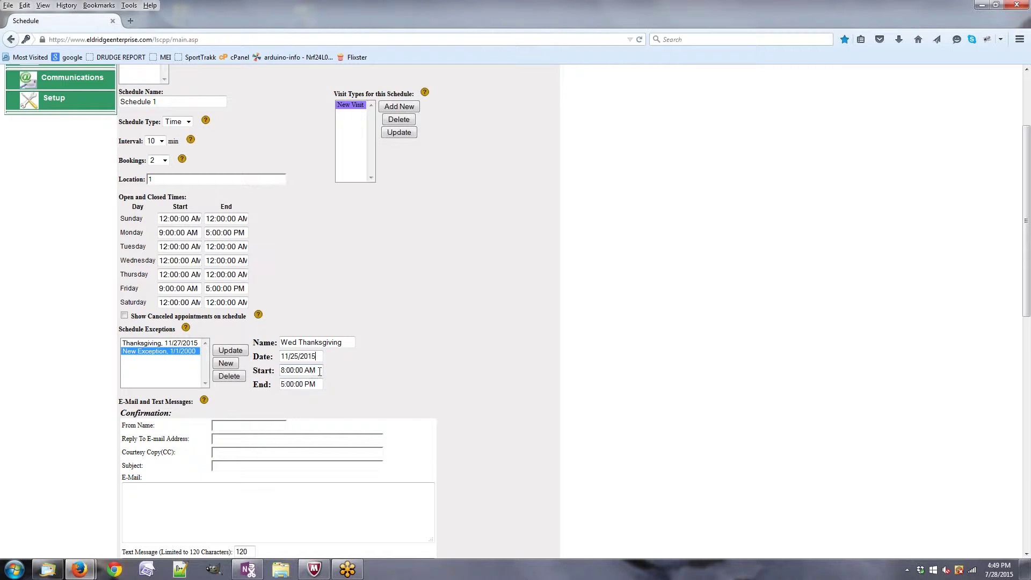
- Set the Wed Thanksgiving exception's end time to 12:00 PM
click(284, 384)
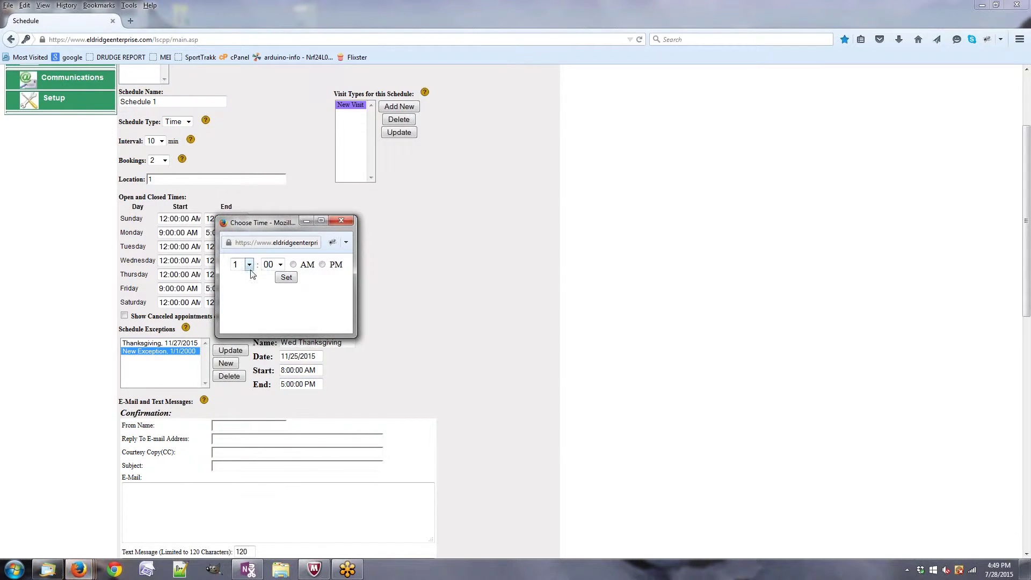
click(249, 264)
click(241, 397)
click(322, 264)
click(287, 278)
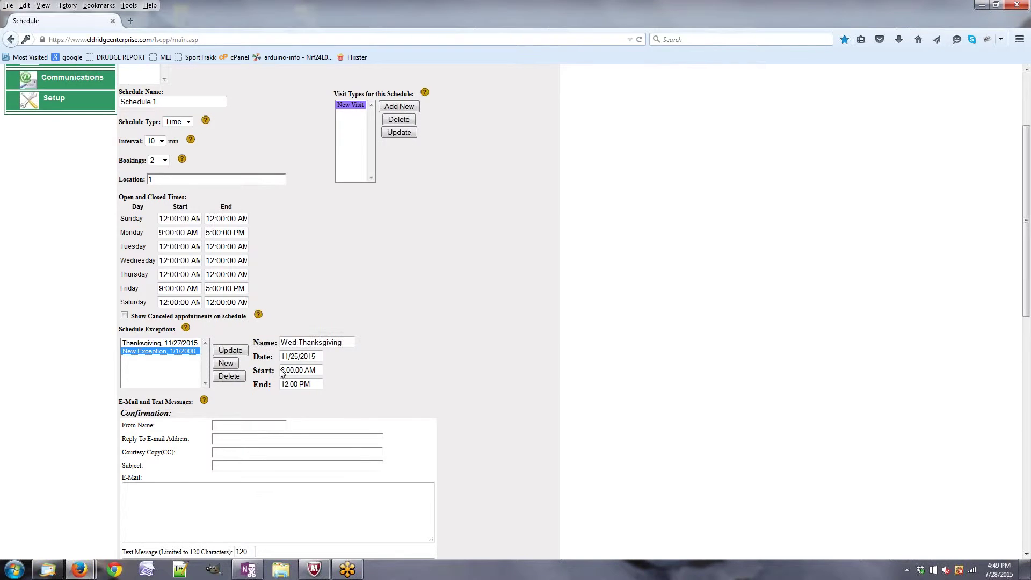
- Save the Wed Thanksgiving schedule exception
click(230, 351)
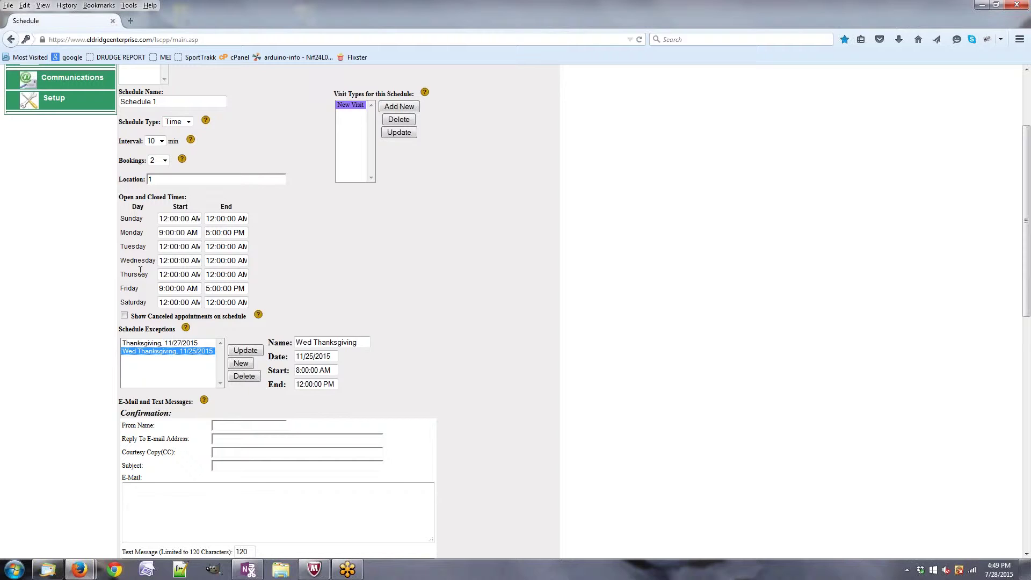
- Add a second visit type to Schedule 1 and open it for editing
scroll(384, 267, up, 3)
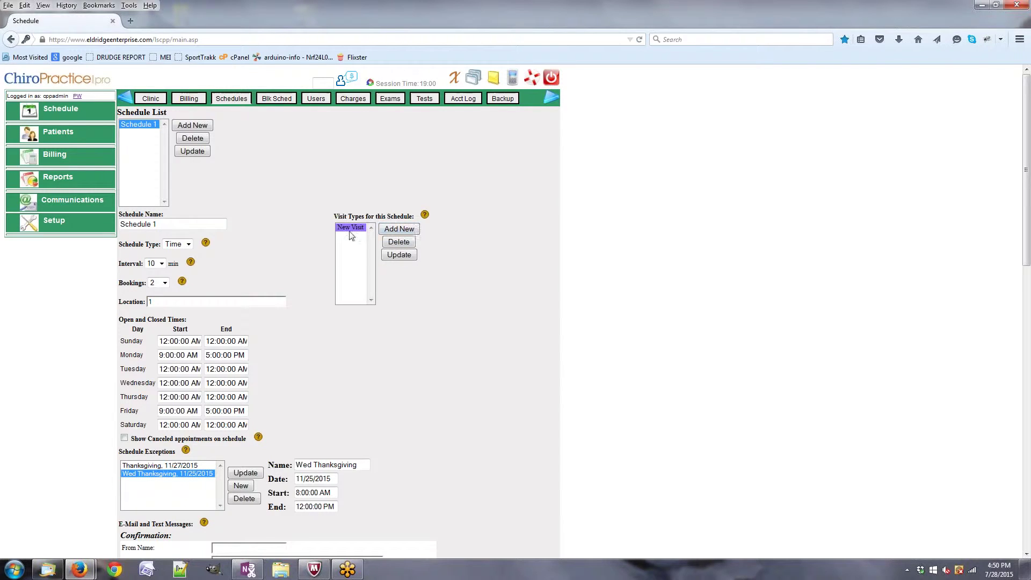
click(410, 231)
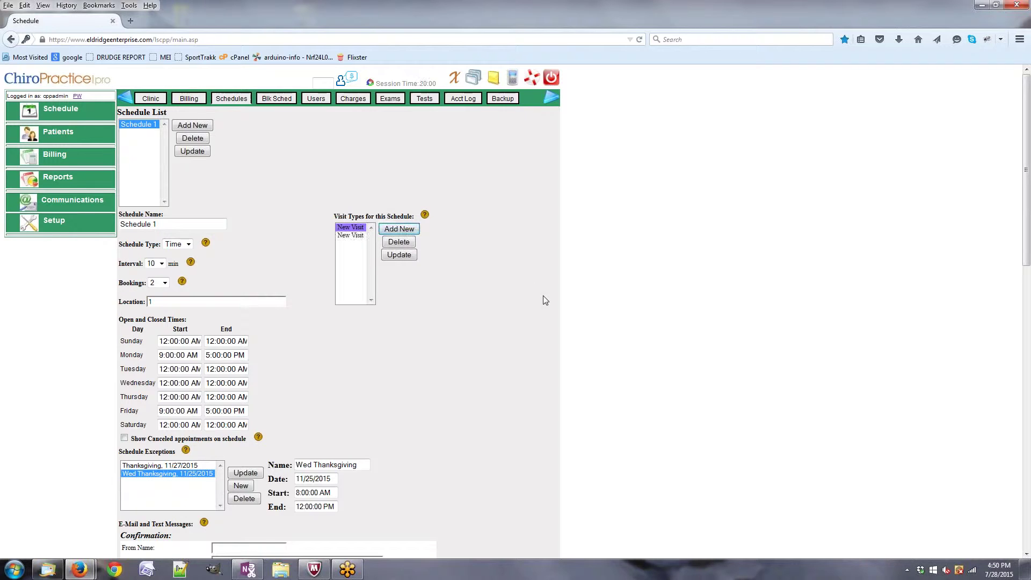
click(348, 236)
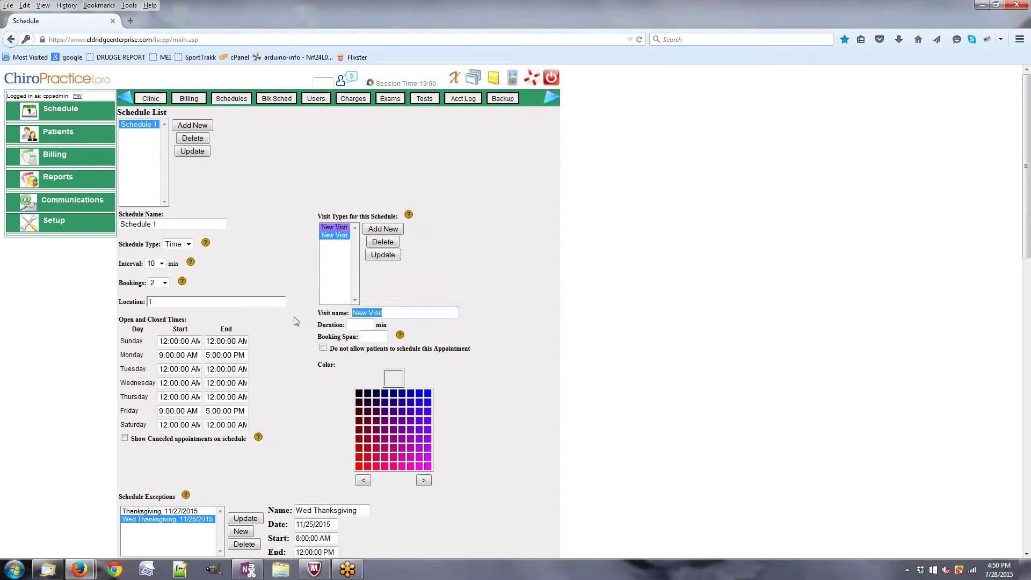
- Name the added visit type New Patient Visit, with a duration of 30 min and a booking span of 2
key(BackSpace)
text(Ne)
text(w Patient Vi)
text(sit)
text(3)
text(0)
drag(321, 338, 355, 337)
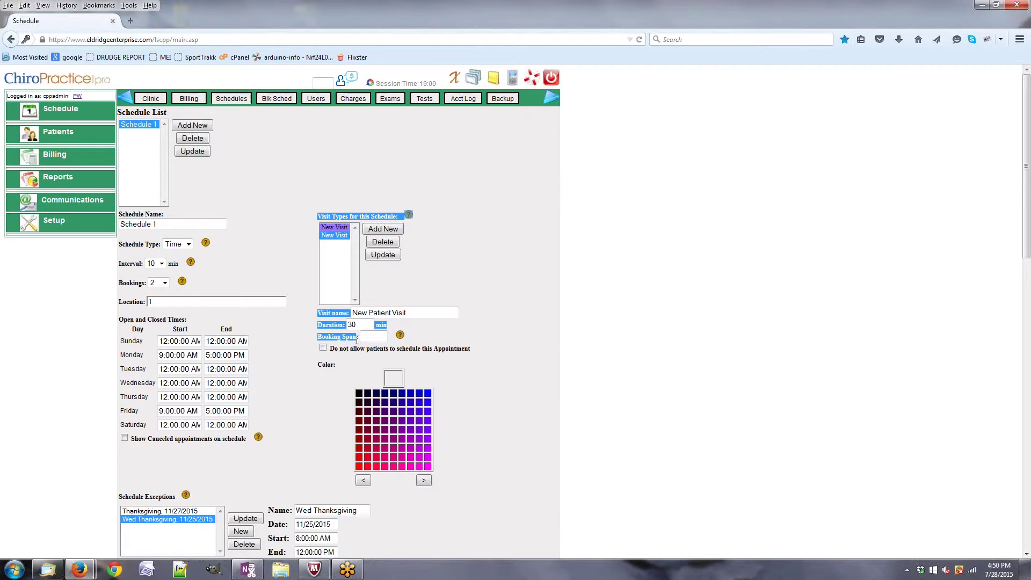
click(366, 337)
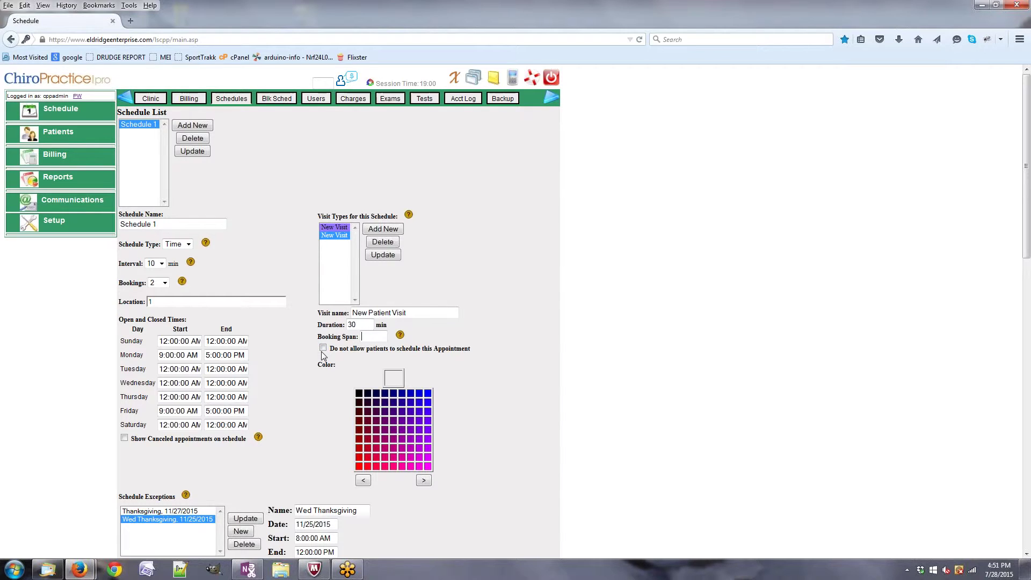
click(368, 336)
text(2)
- Rename the added visit type Regular Visit, with a duration of 10 min and a booking span of 1
triple_click(418, 312)
text(Regular Visit)
key(Tab)
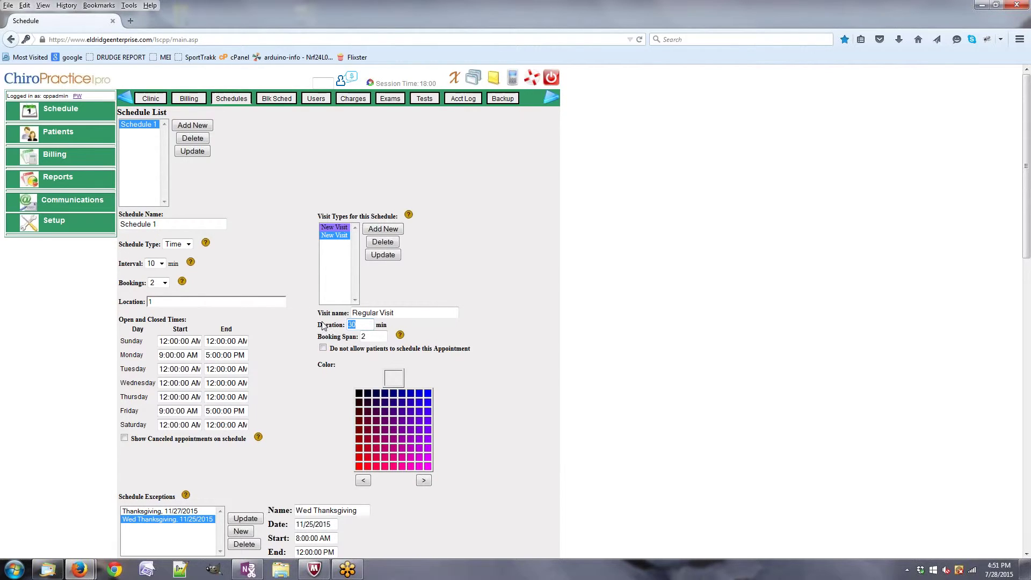
text(10)
key(Tab)
text(1)
- Assign a light green color to the Regular Visit type and save the visit type
click(424, 480)
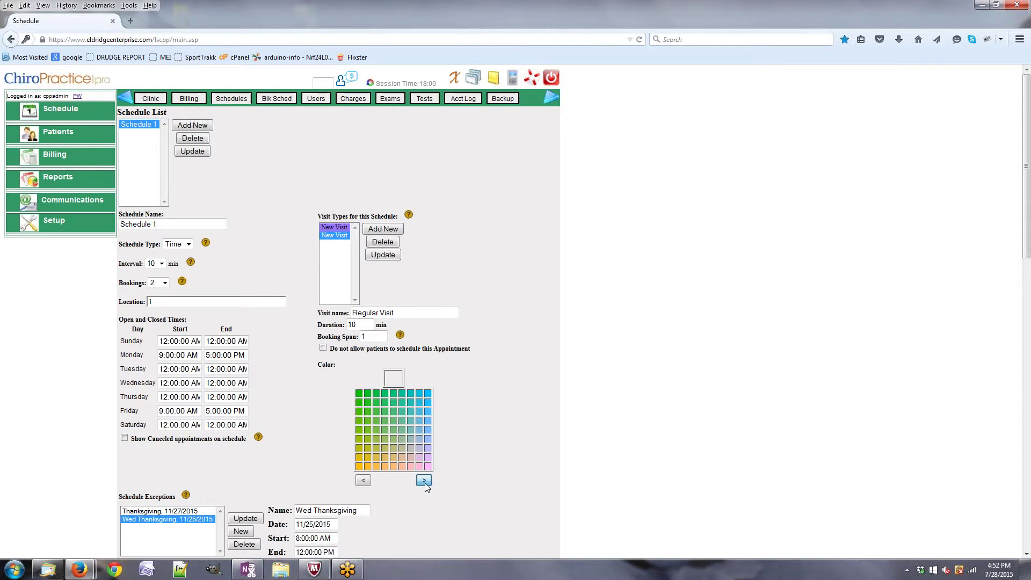
click(423, 480)
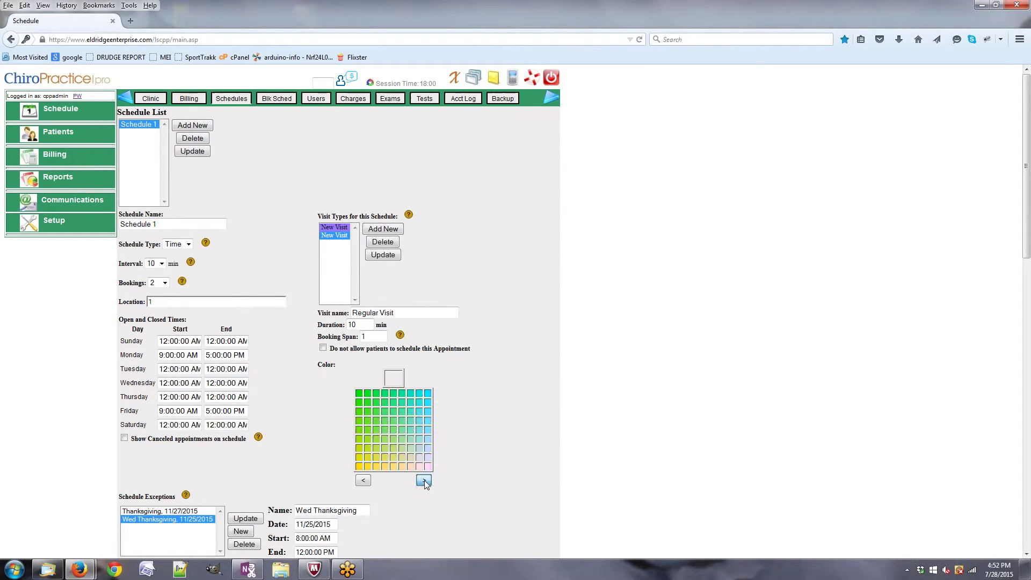
click(401, 439)
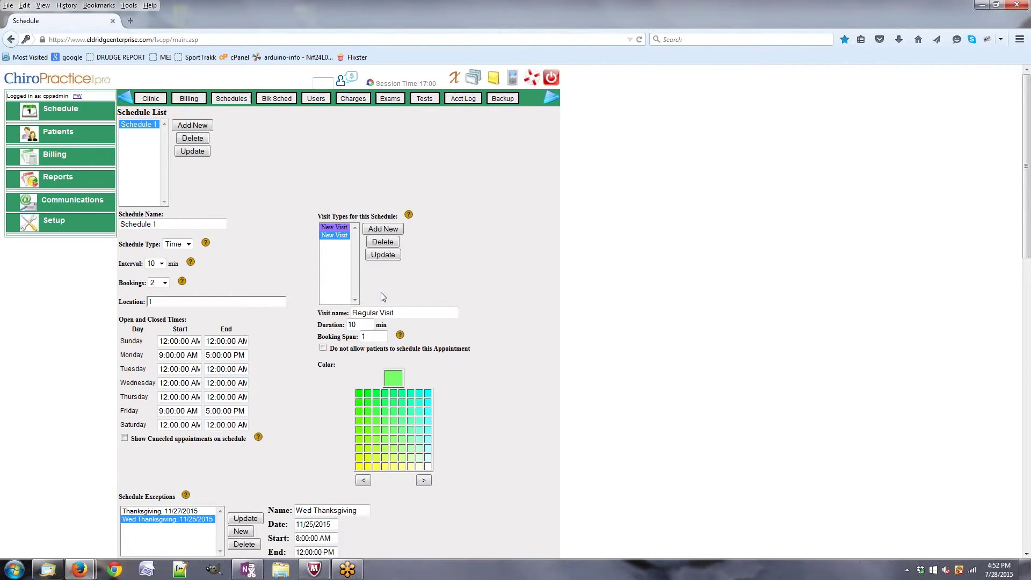
click(382, 254)
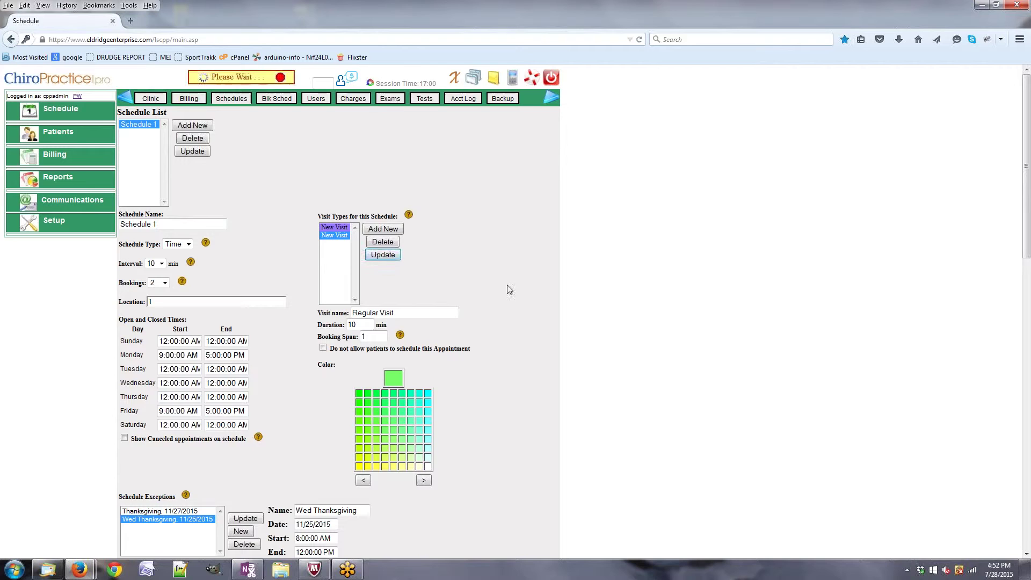
- Select the New Visit type and review its name, duration, booking span and color
click(337, 227)
scroll(332, 172, down, 2)
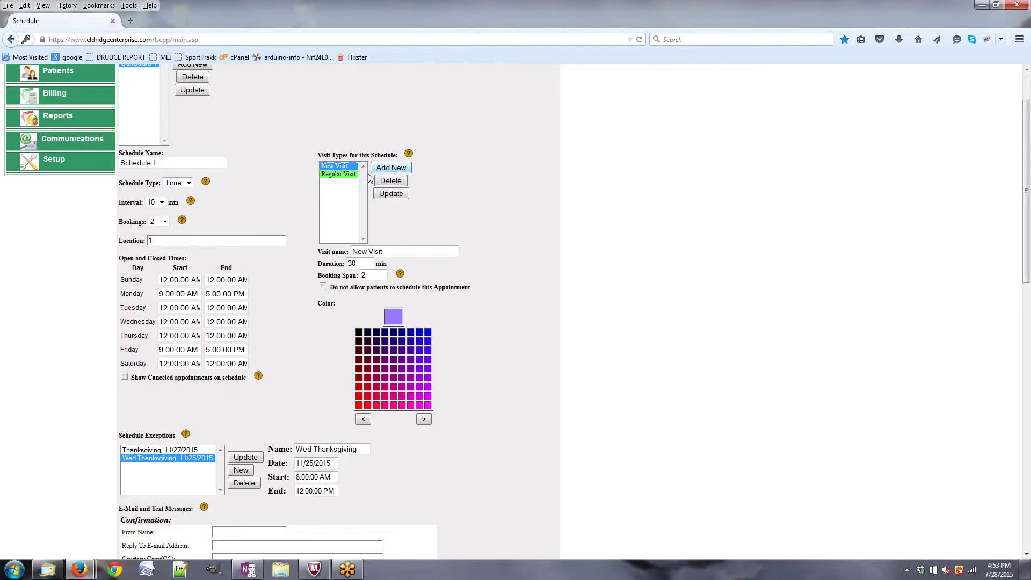
scroll(371, 180, up, 2)
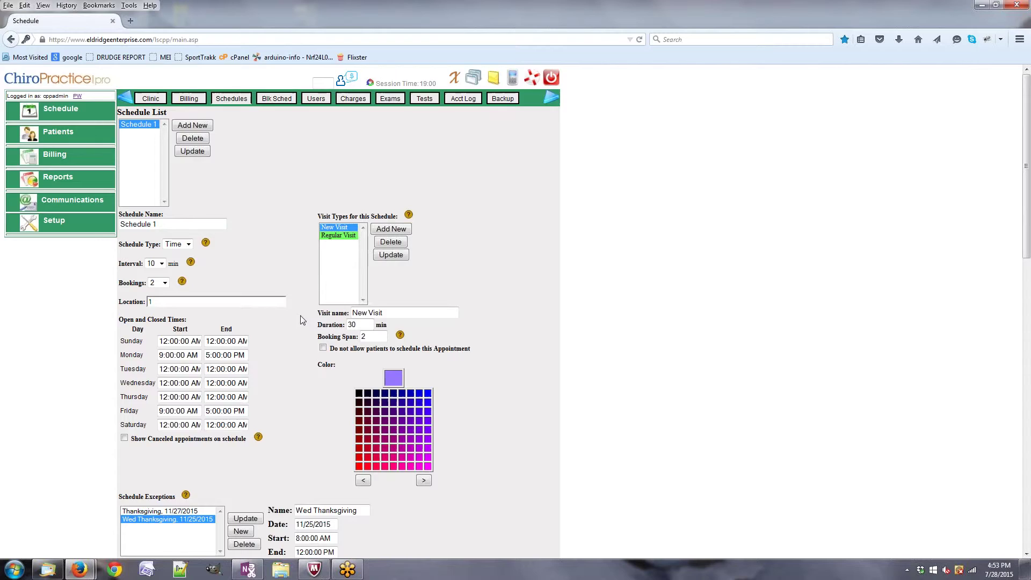
- Examine the schedule's confirmation e-mail and text message fields
scroll(300, 320, down, 10)
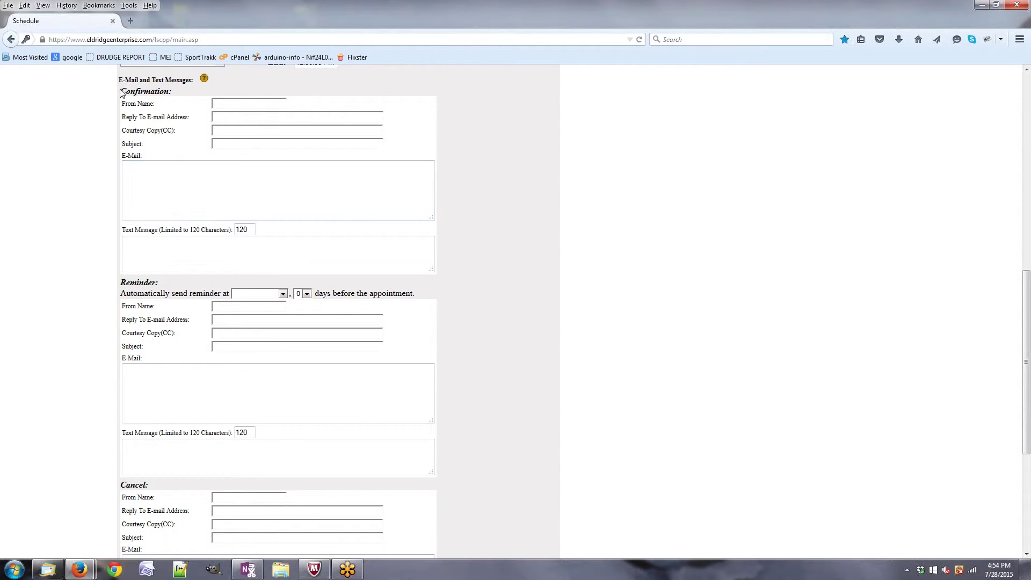
drag(121, 92, 172, 93)
click(150, 186)
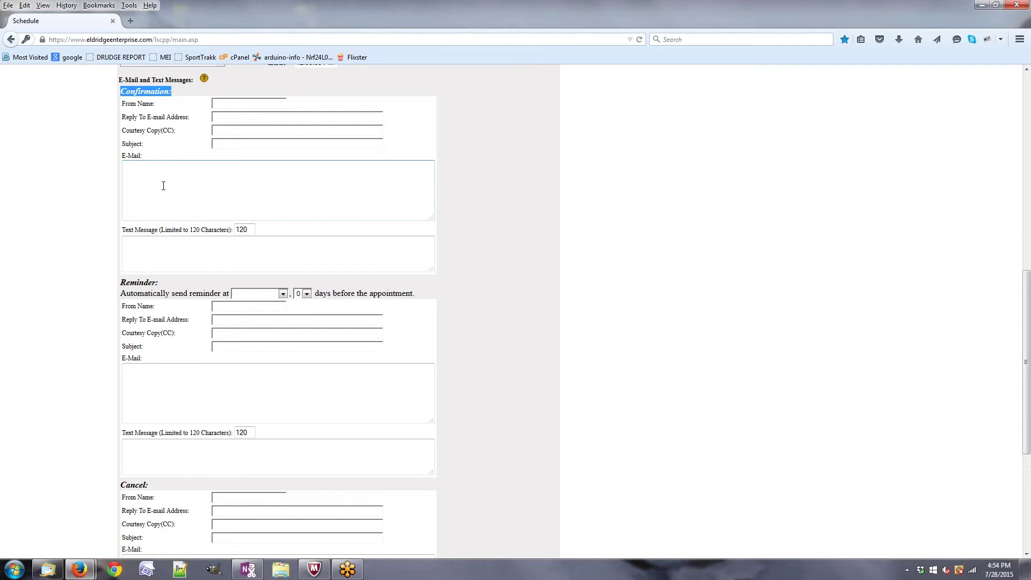
click(162, 246)
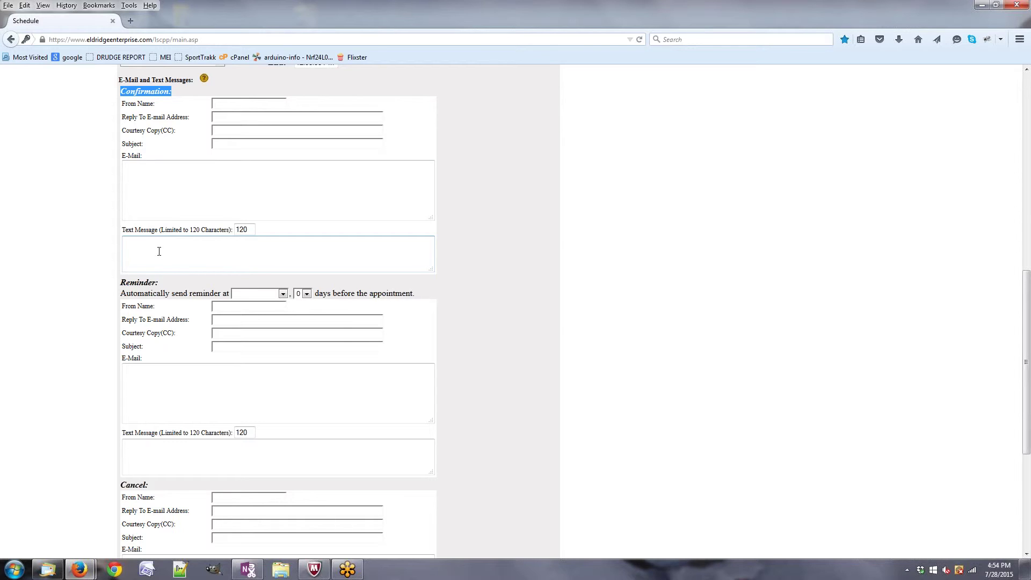
click(151, 251)
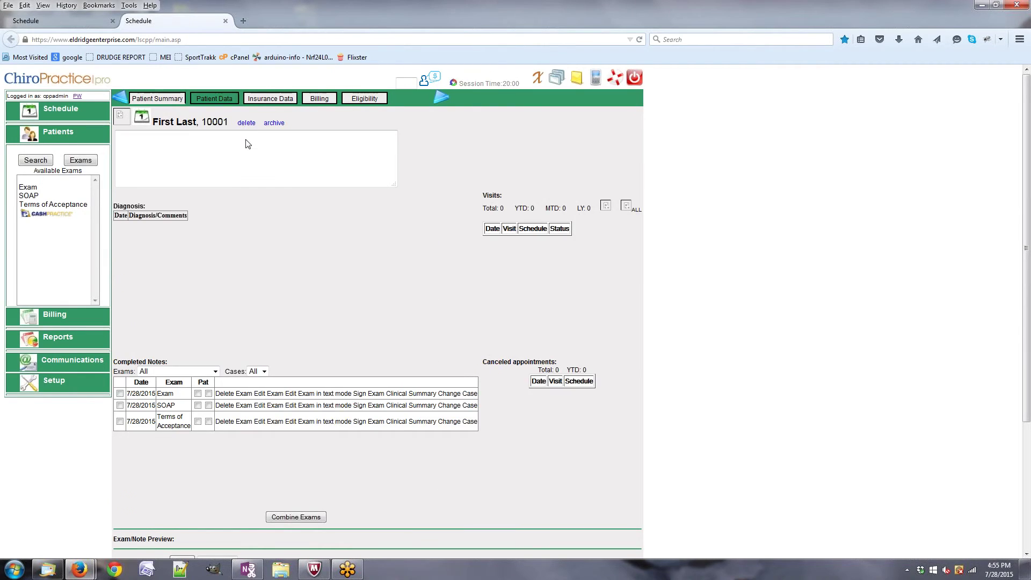
- In the patient's data, allow text messages and e-mail messages in the contact information
scroll(301, 283, down, 5)
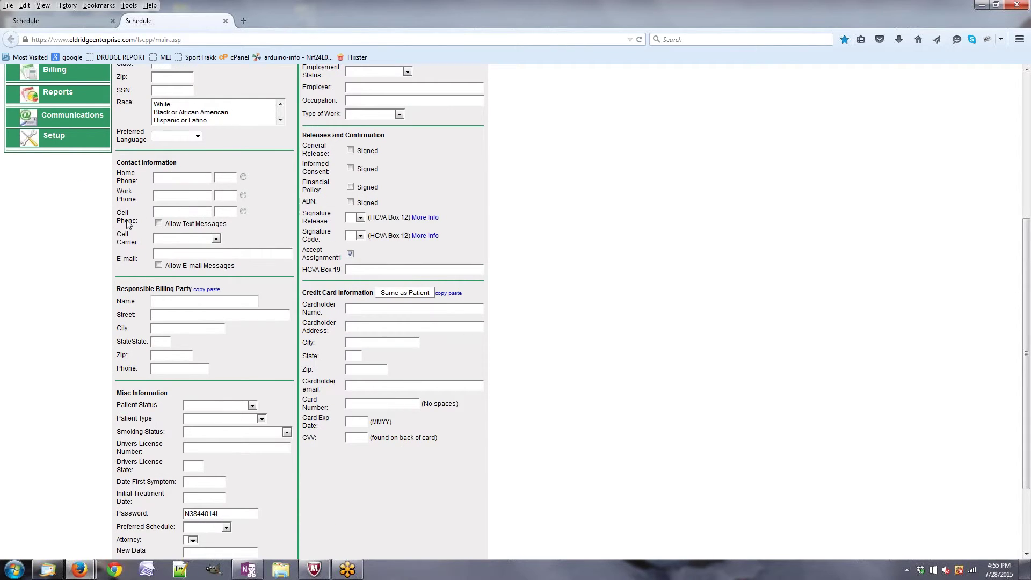
click(164, 208)
click(159, 224)
click(172, 240)
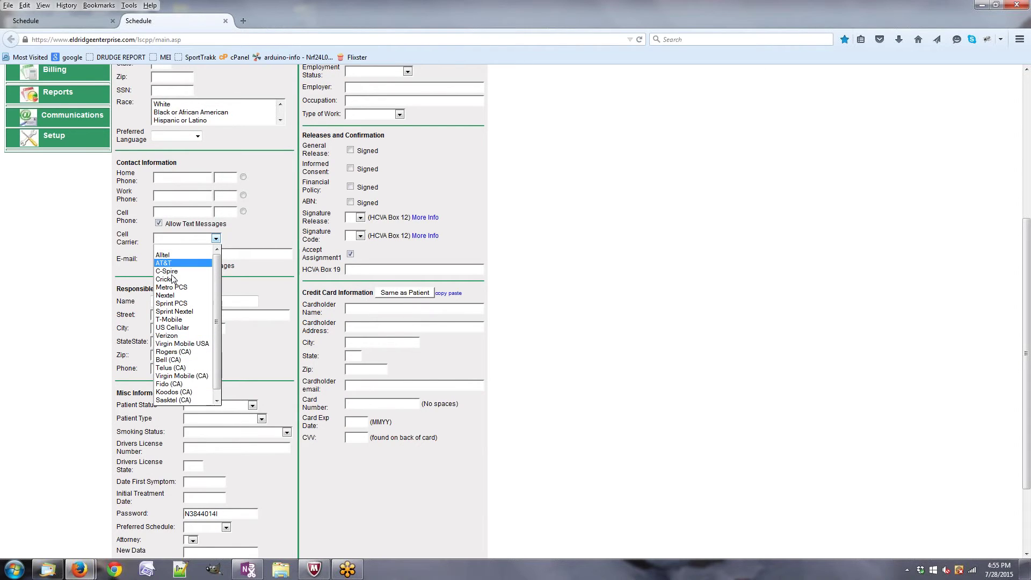
click(104, 230)
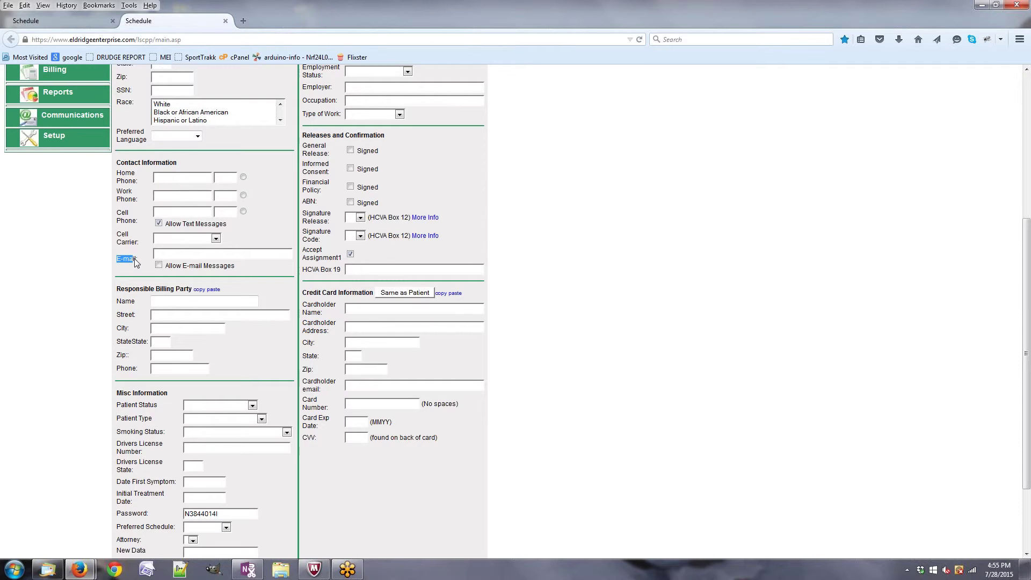
click(161, 255)
click(159, 265)
scroll(130, 285, up, 2)
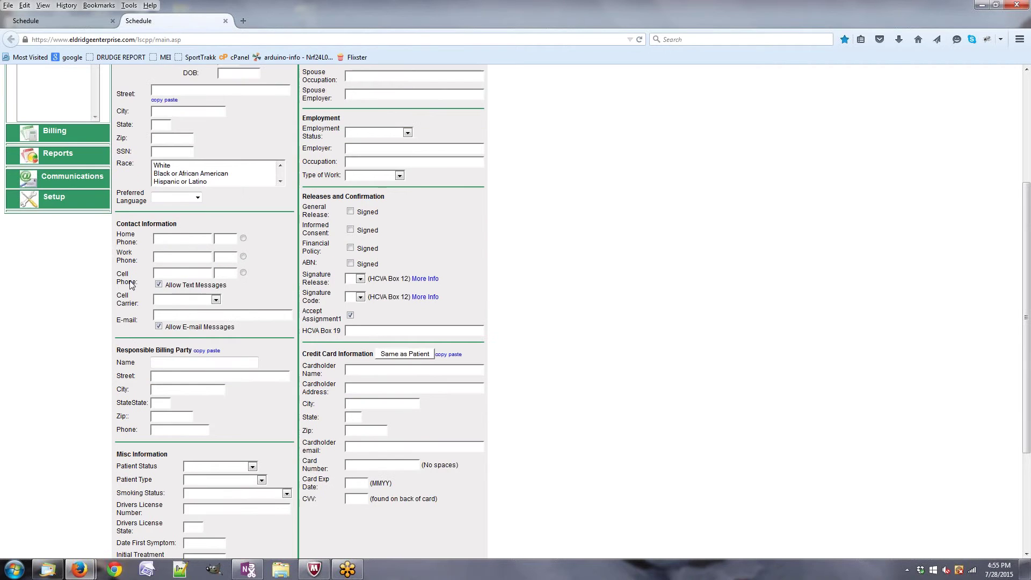
scroll(130, 284, up, 5)
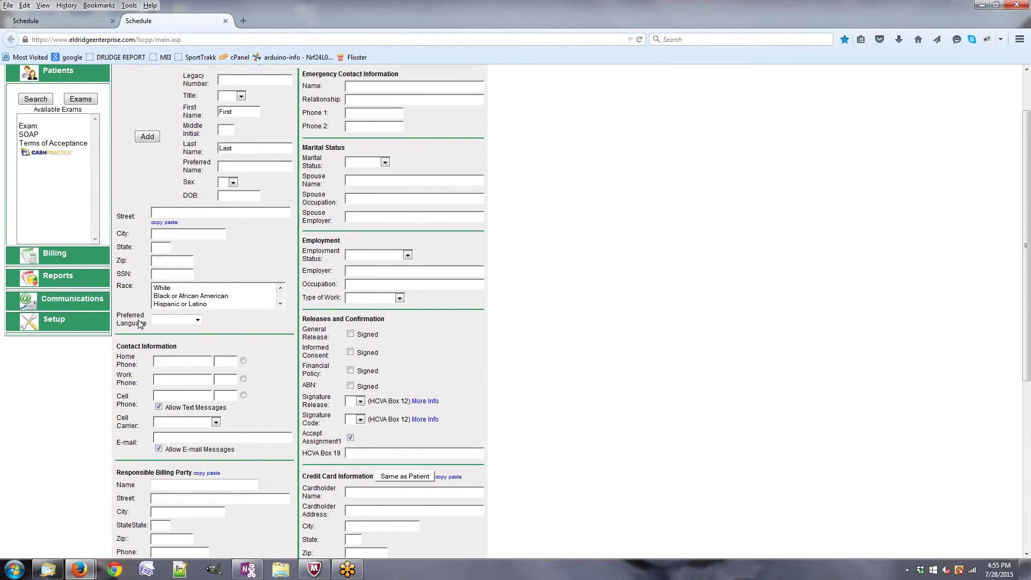
- Back in the schedule setup, set the automatic reminder to 6:00 AM EST, 1 day before the appointment
key(ctrl+Tab)
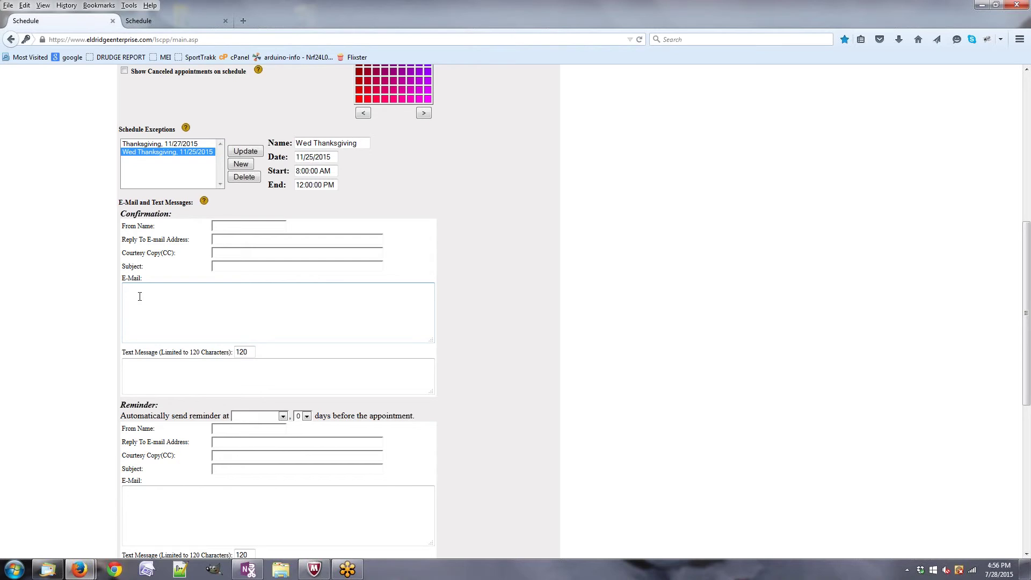
click(140, 296)
scroll(100, 260, down, 5)
drag(120, 224, 174, 231)
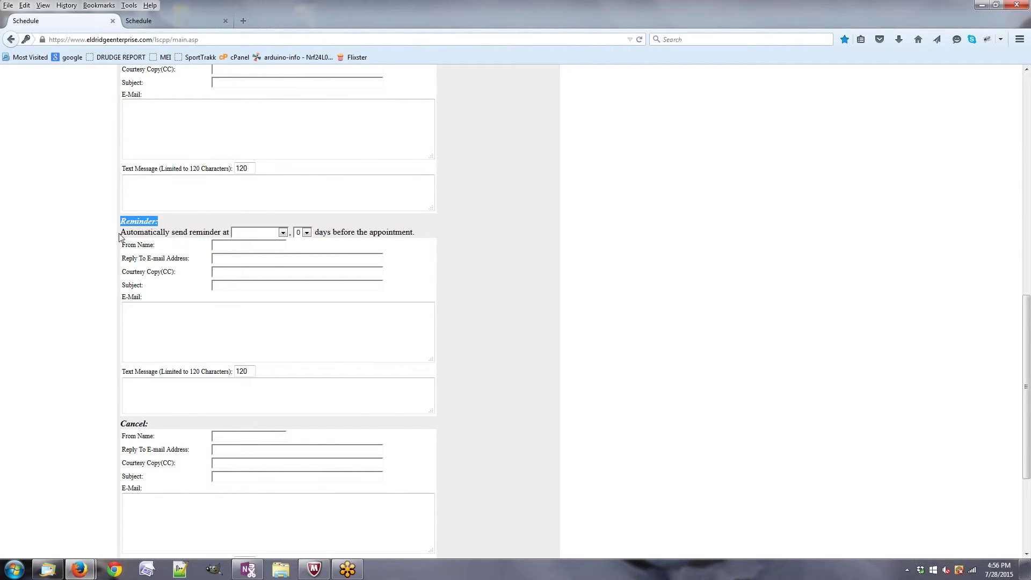
drag(120, 232, 232, 236)
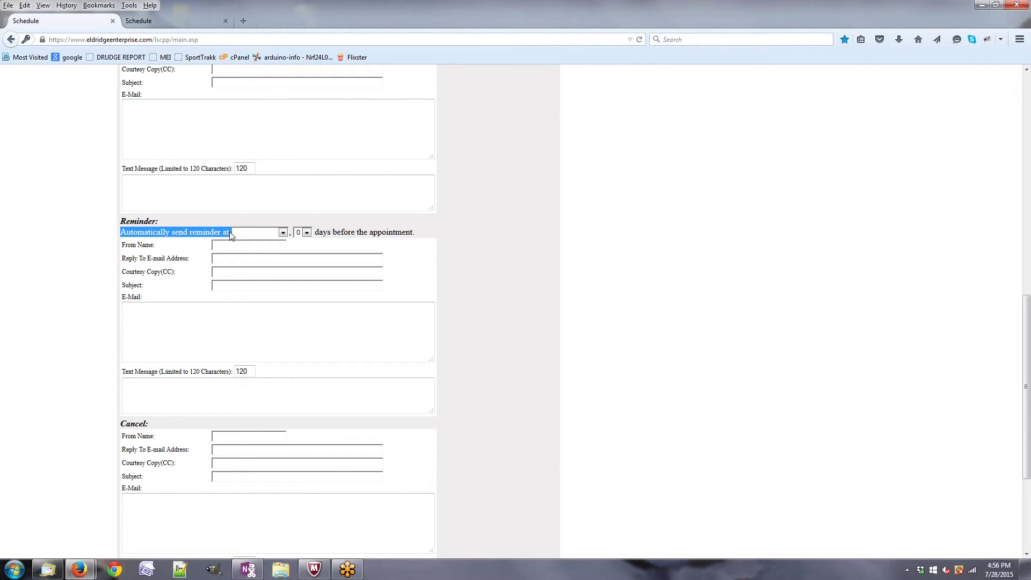
click(266, 233)
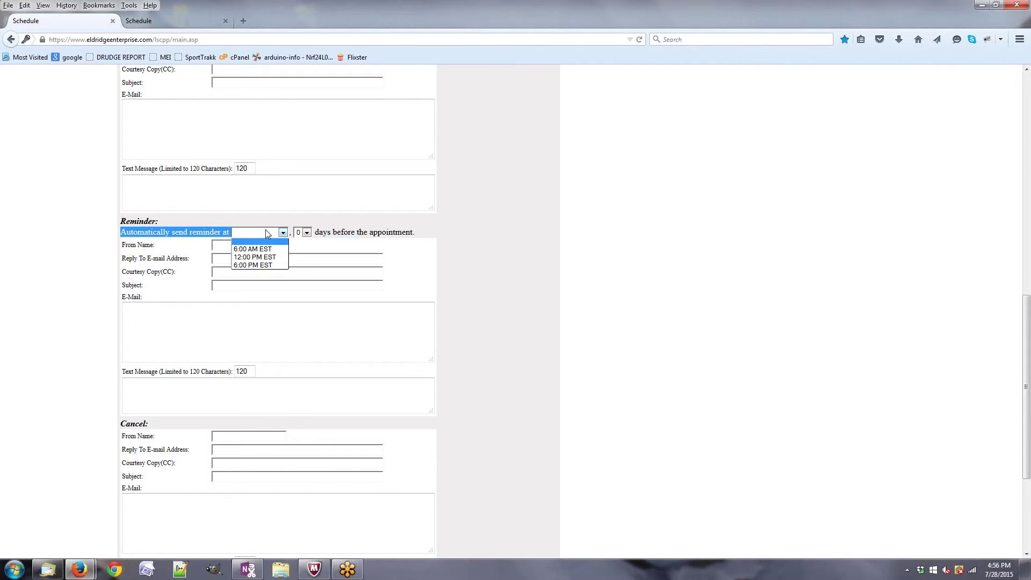
click(245, 250)
click(306, 232)
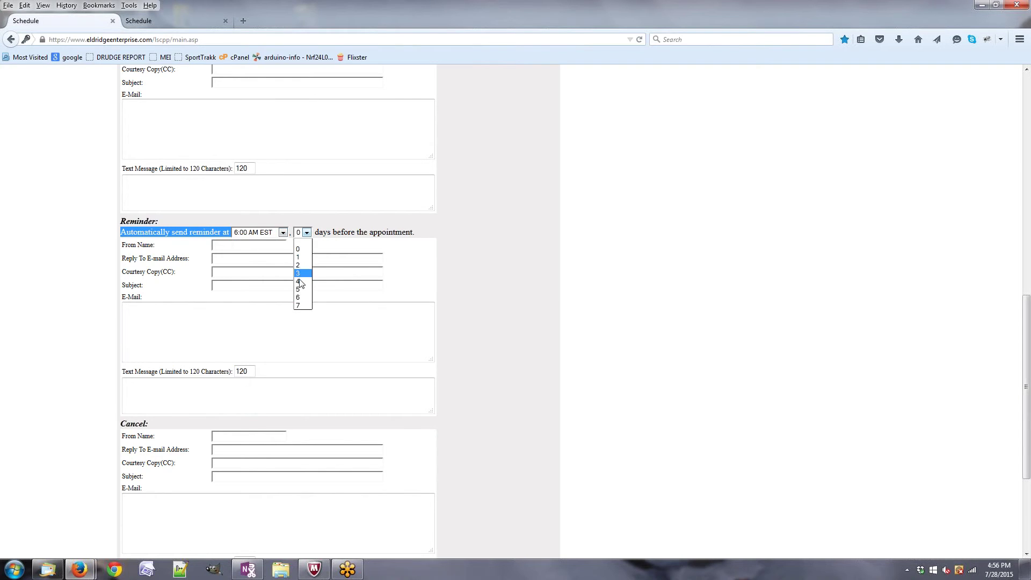
click(301, 258)
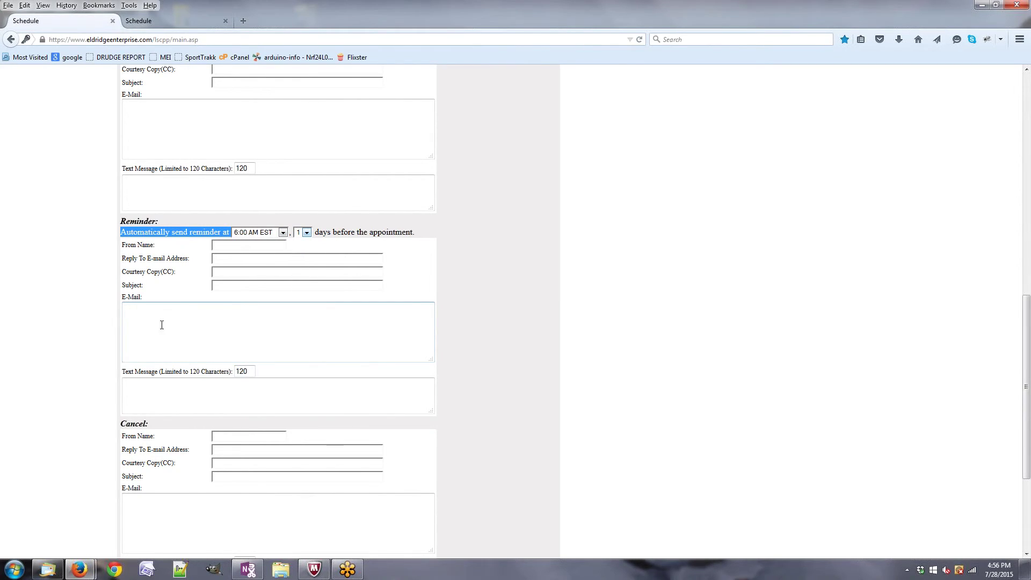
- Examine the reminder and cancel message sections, including their e-mail, text message, from name and reply-to fields
click(159, 323)
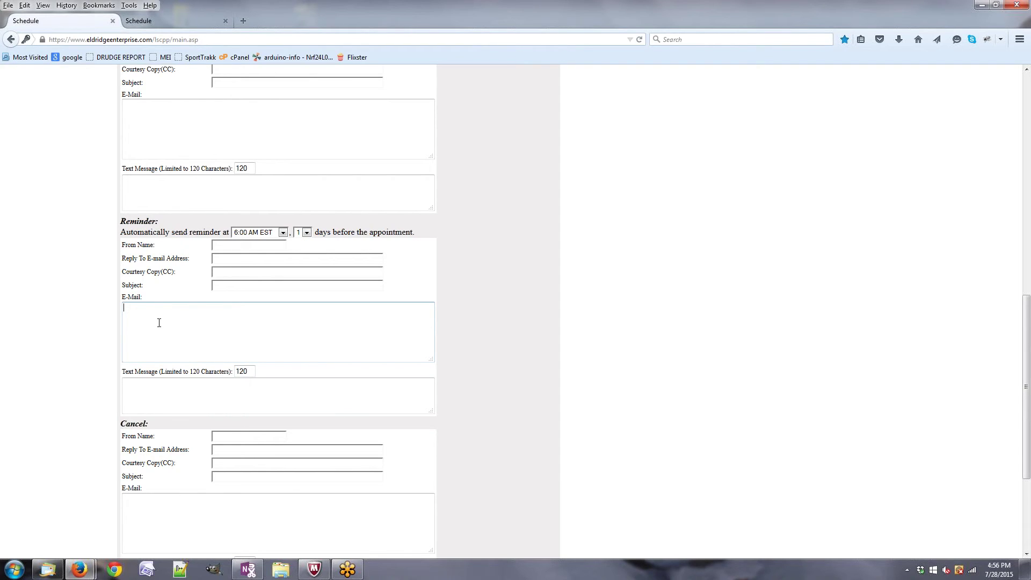
click(142, 398)
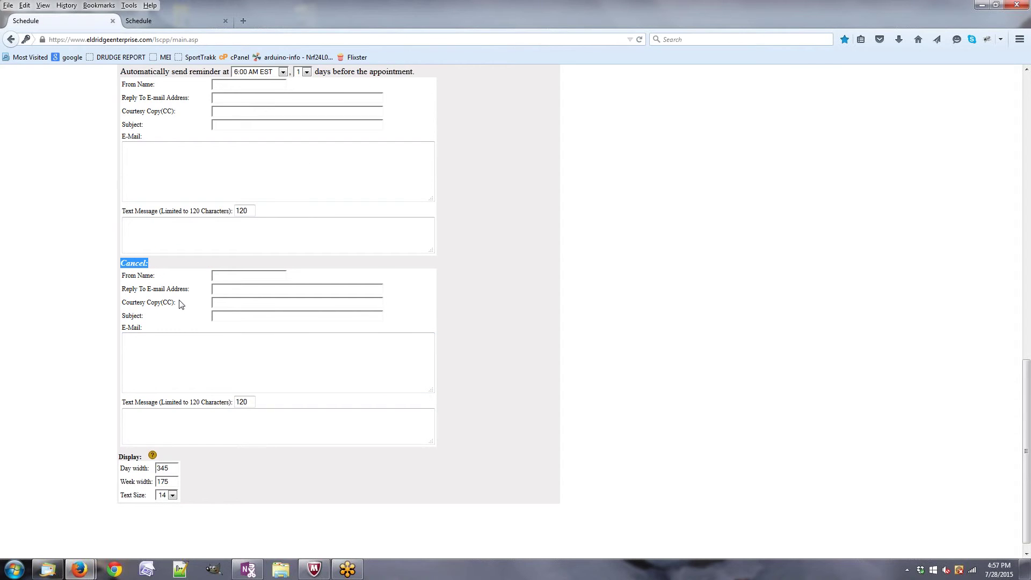
scroll(180, 302, up, 5)
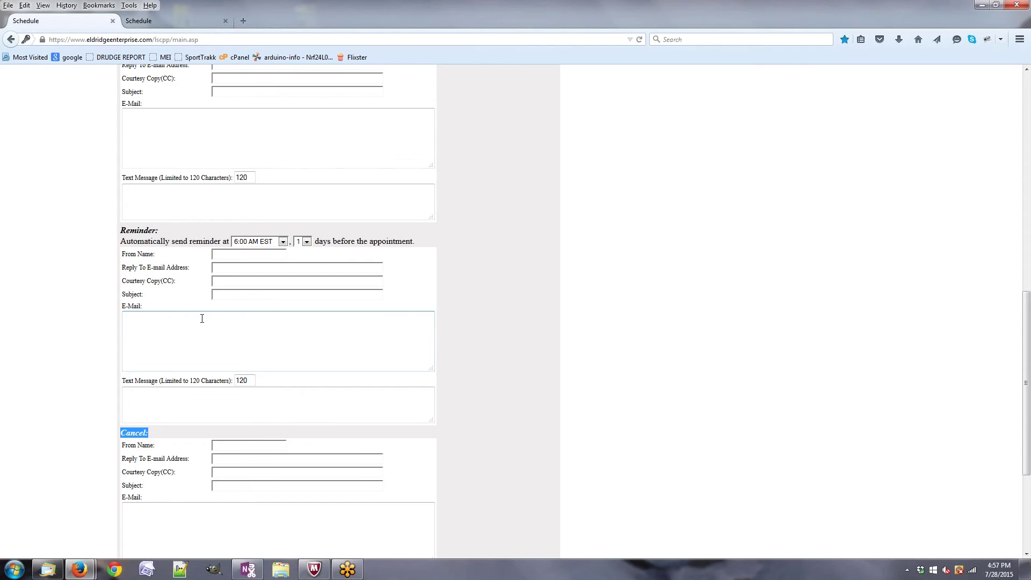
scroll(202, 318, down, 5)
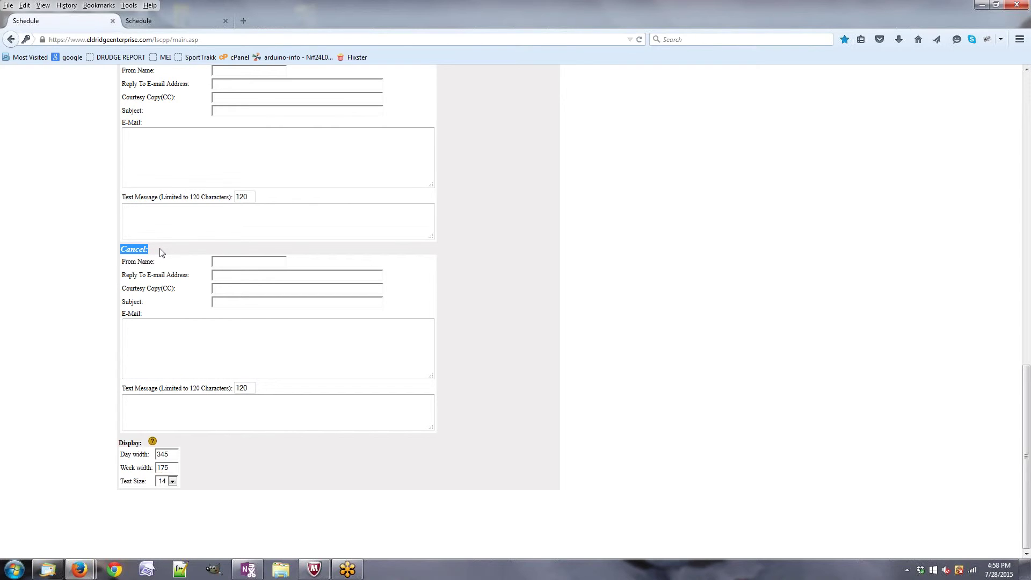
drag(144, 302, 210, 277)
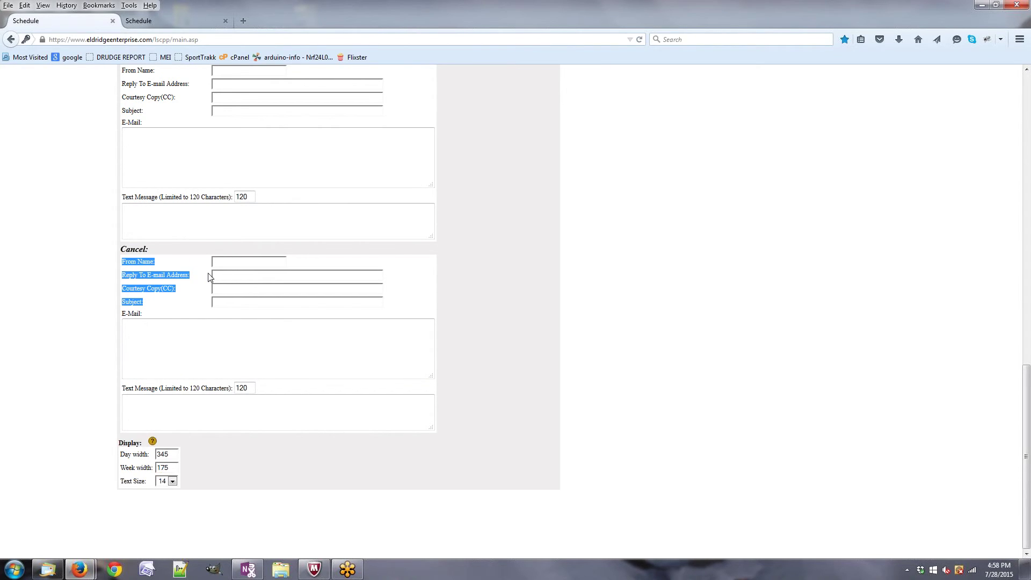
click(219, 262)
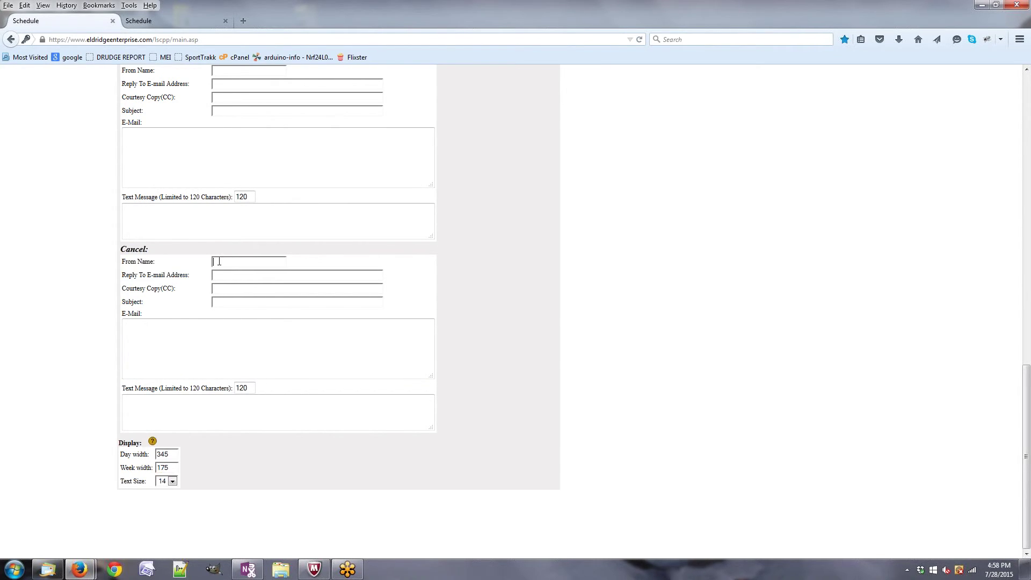
drag(124, 277, 189, 276)
click(224, 275)
scroll(285, 476, up, 7)
- Switch to the other browser page to view the day schedule for Schedule 1
click(154, 22)
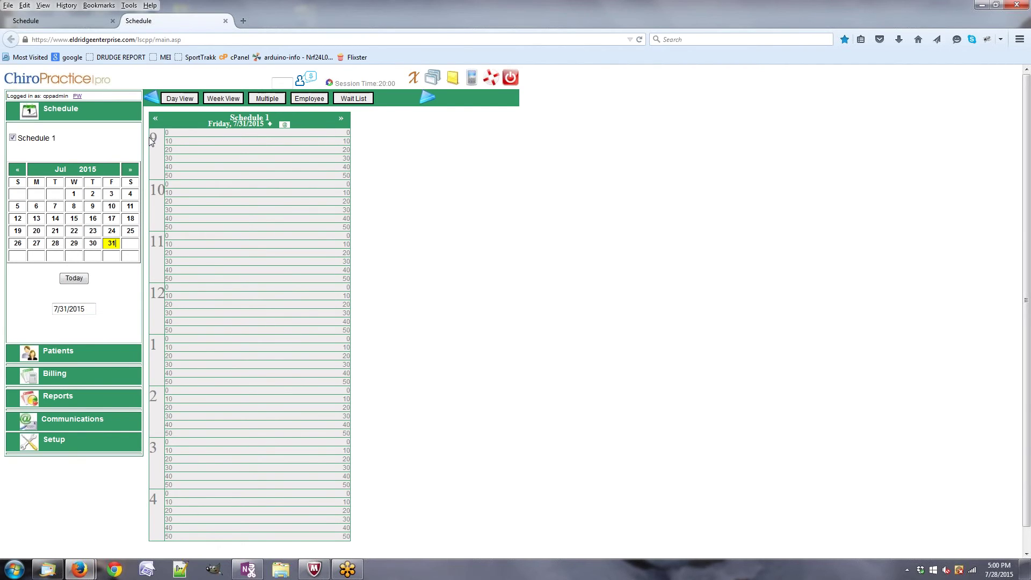
- Examine the display settings at the end of the Schedule 1 setup and compare the day width with the day schedule
click(78, 20)
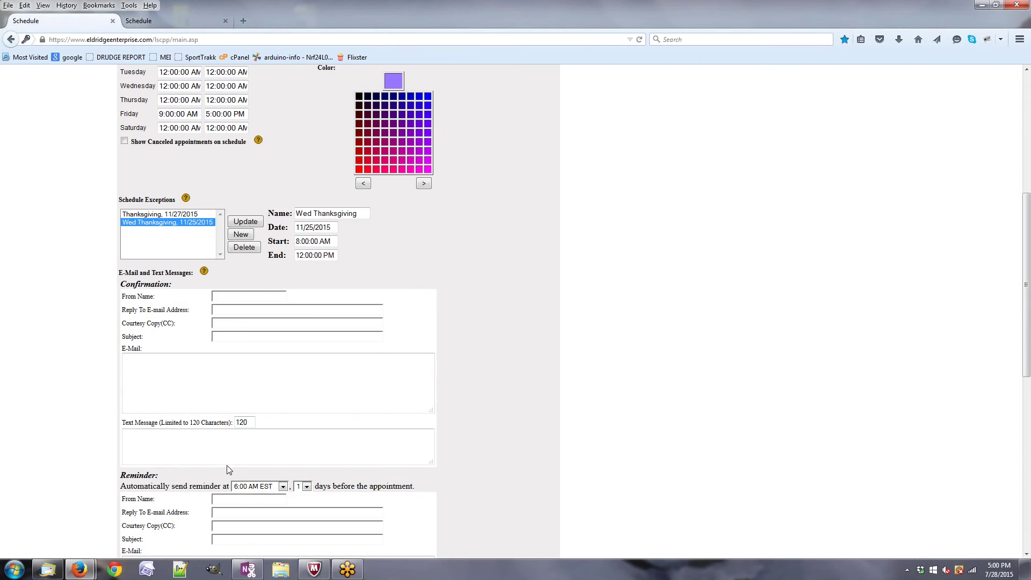
scroll(227, 465, down, 5)
scroll(231, 466, down, 3)
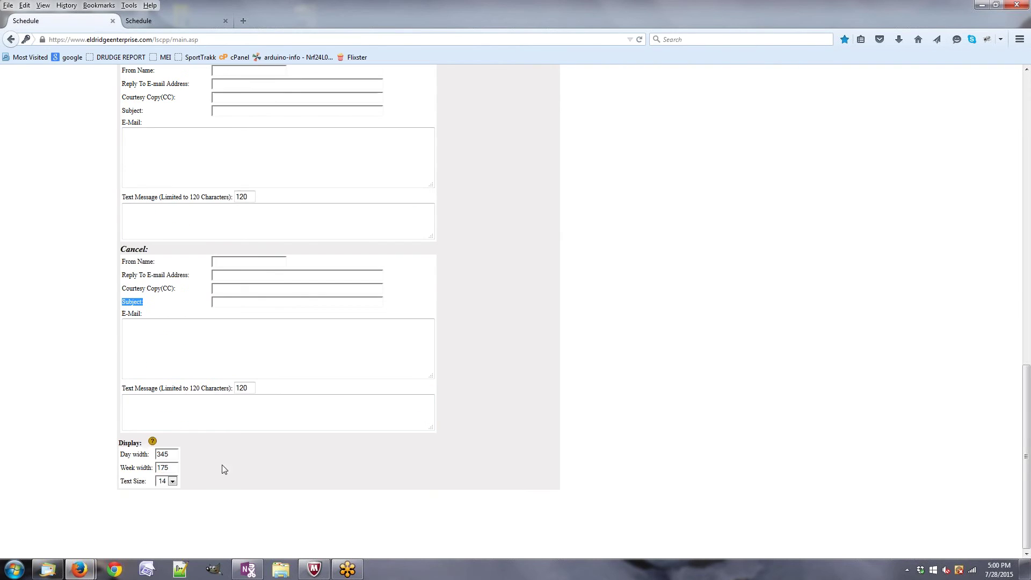
click(178, 19)
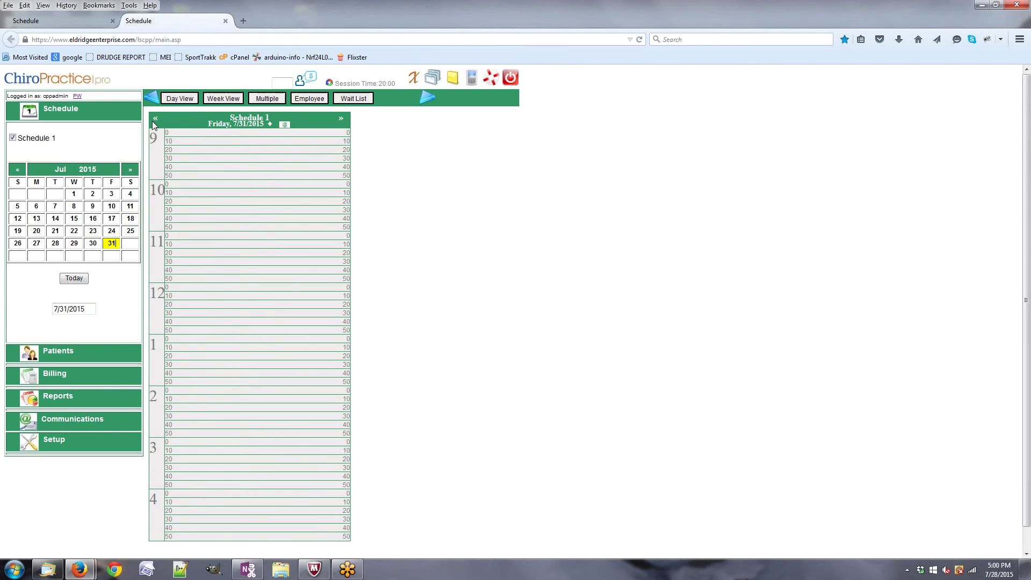
- Check the width settings in the schedule setup, and show Schedule 1 in week view on the other browser page
click(107, 20)
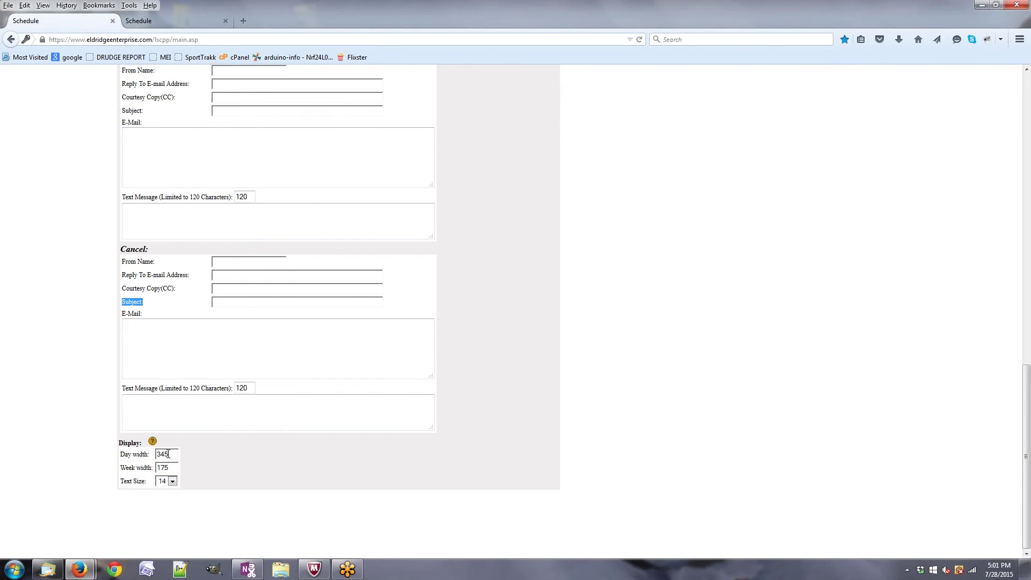
scroll(188, 459, up, 10)
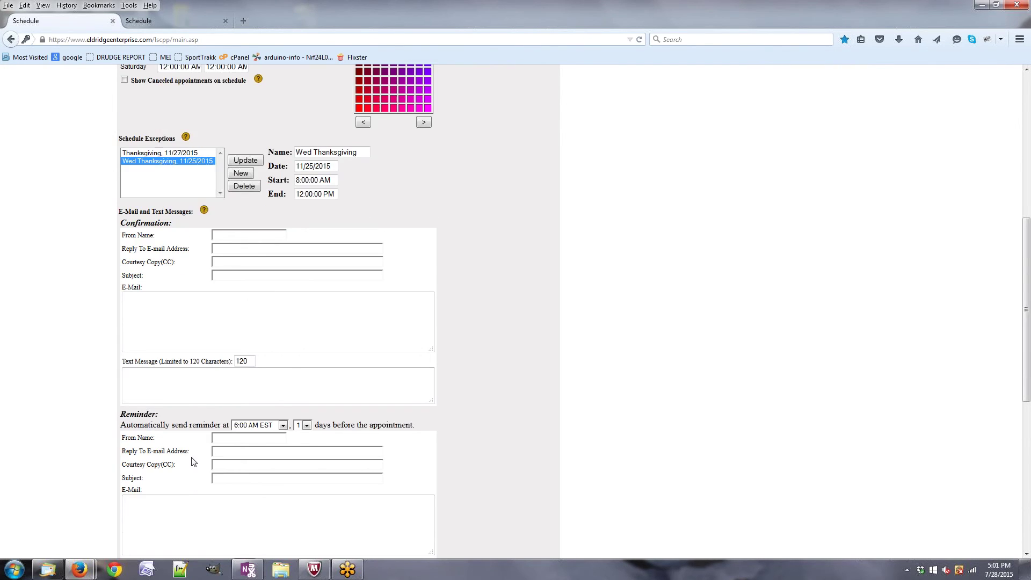
scroll(133, 476, down, 6)
scroll(134, 477, down, 4)
click(176, 20)
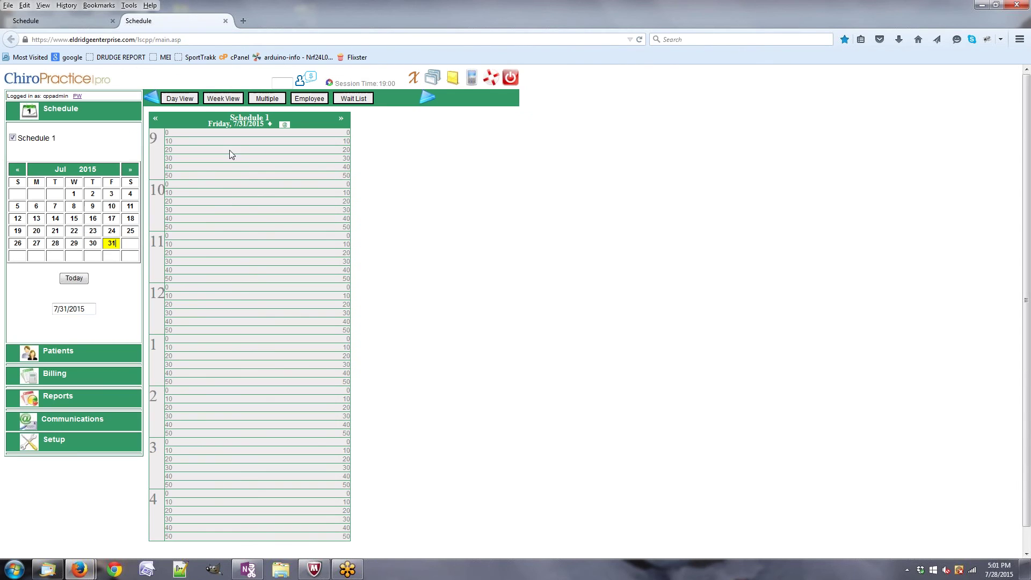
click(221, 101)
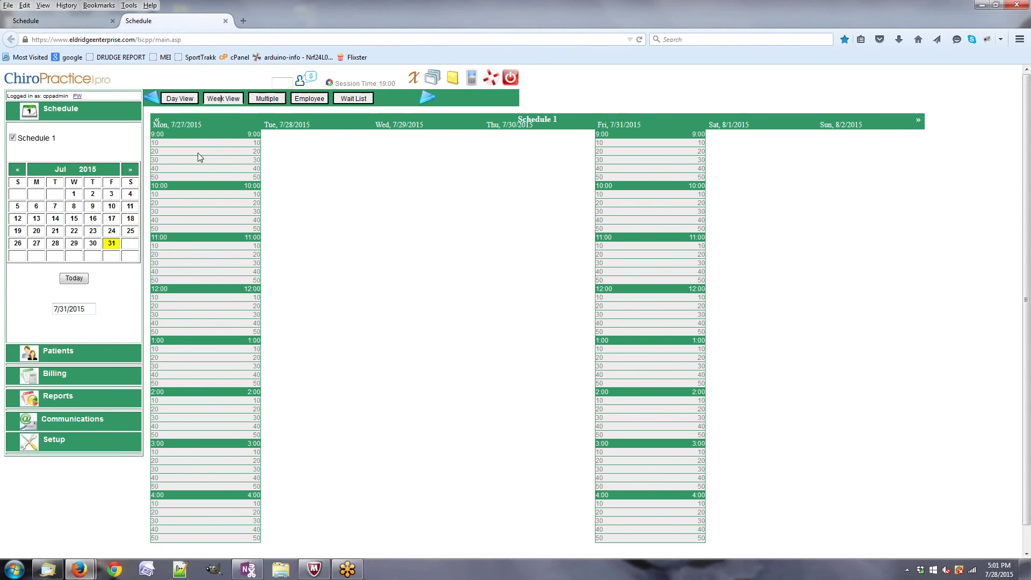
- Return to the schedule setup page and open the text size choices in the display settings
key(ctrl+Tab)
click(172, 481)
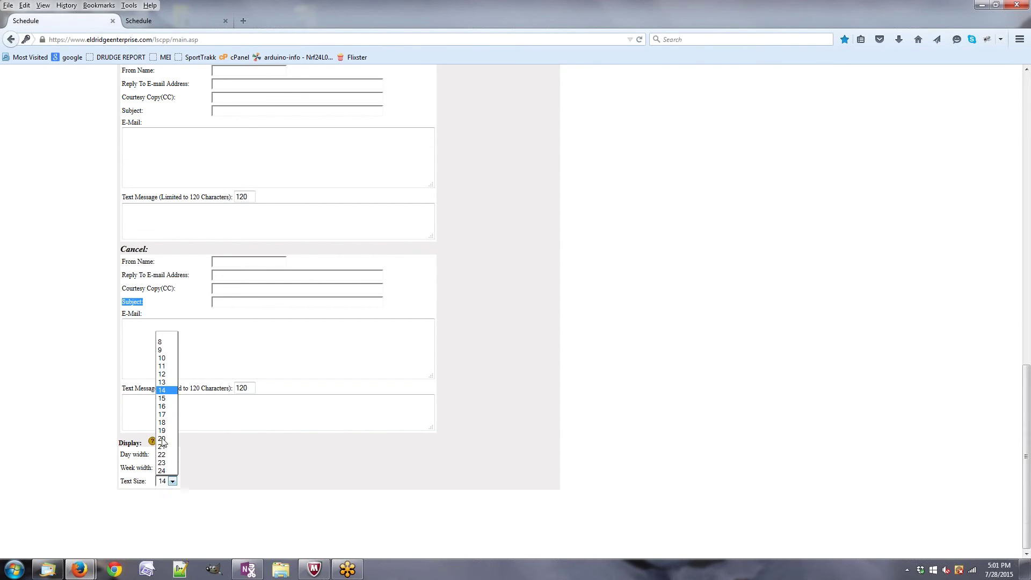